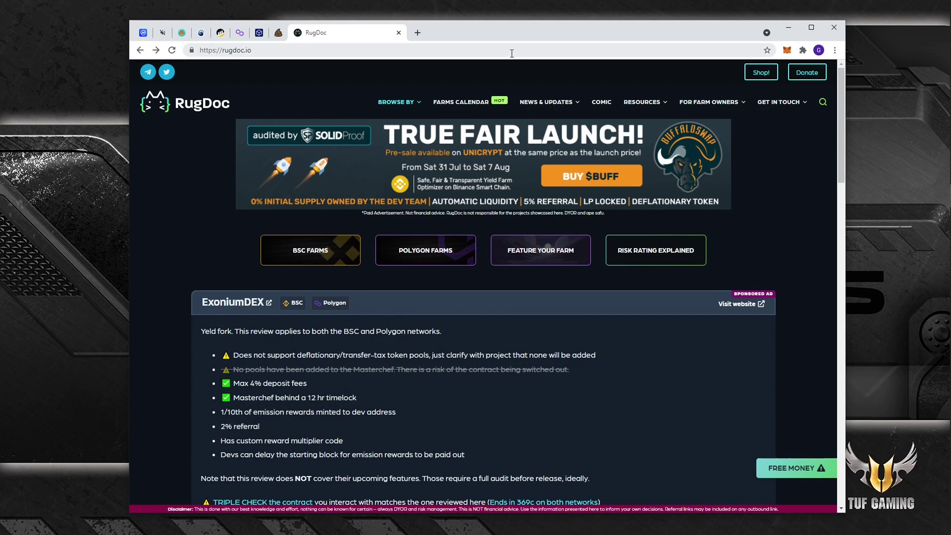
Step: Select the web address in Chrome's address bar so it can be replaced
left_click(509, 51)
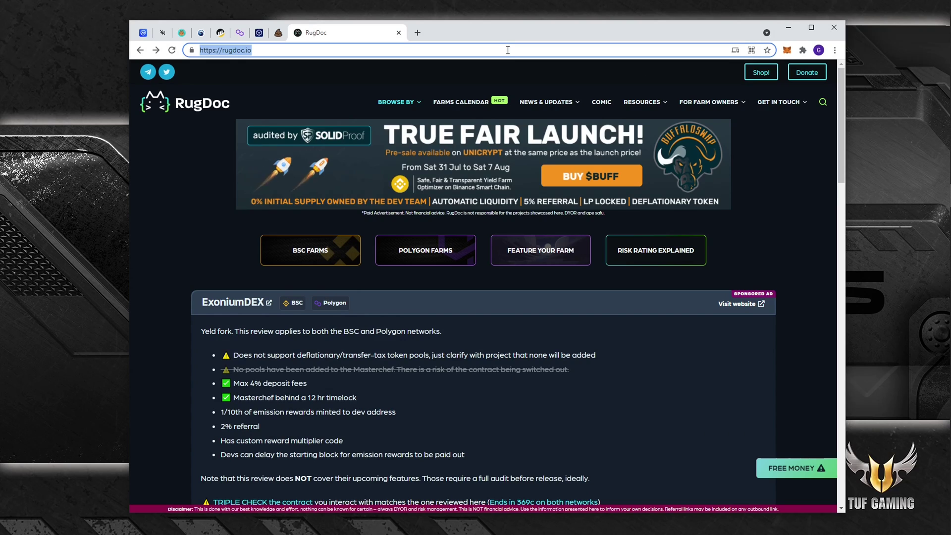
Step: Load prettygoodtokensniper.com and go to the PGTS releases page
type("pret")
key("Return")
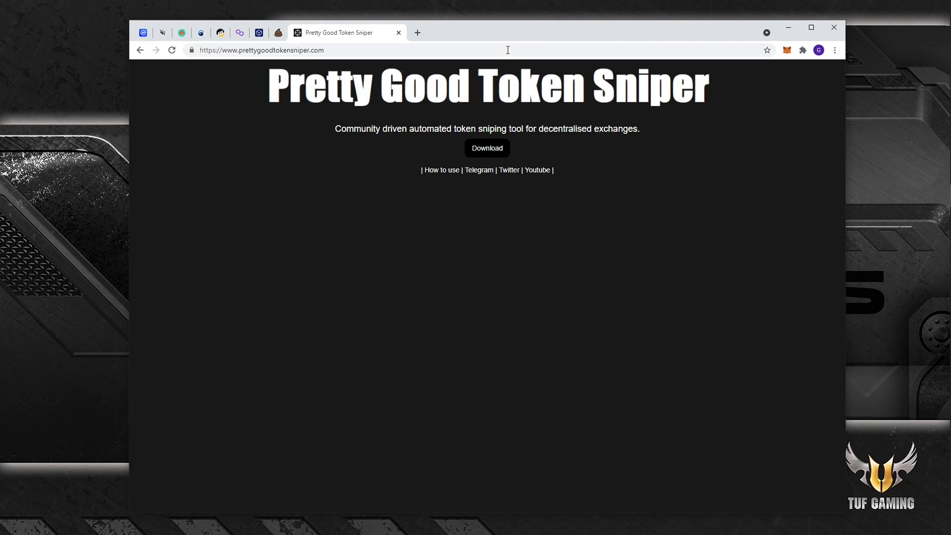
left_click(479, 149)
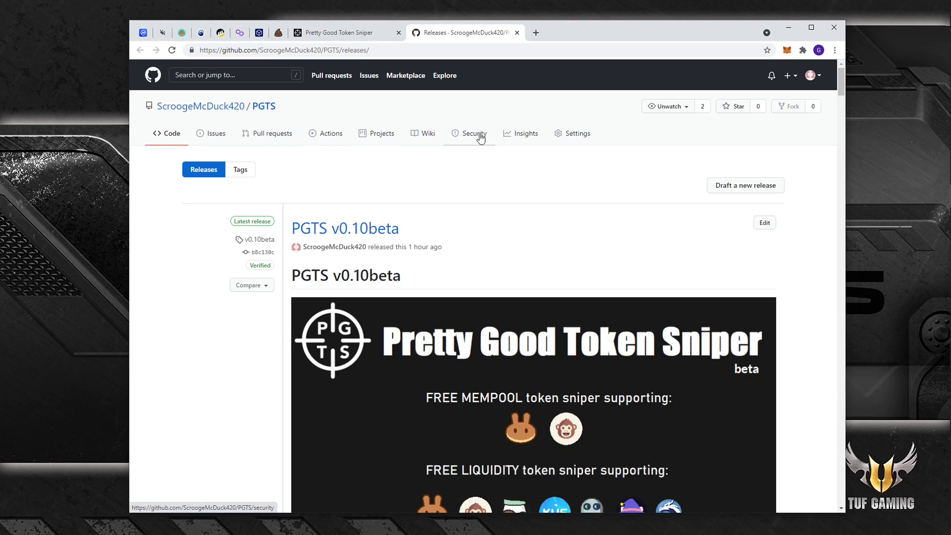
scroll(446, 158, "down", 7)
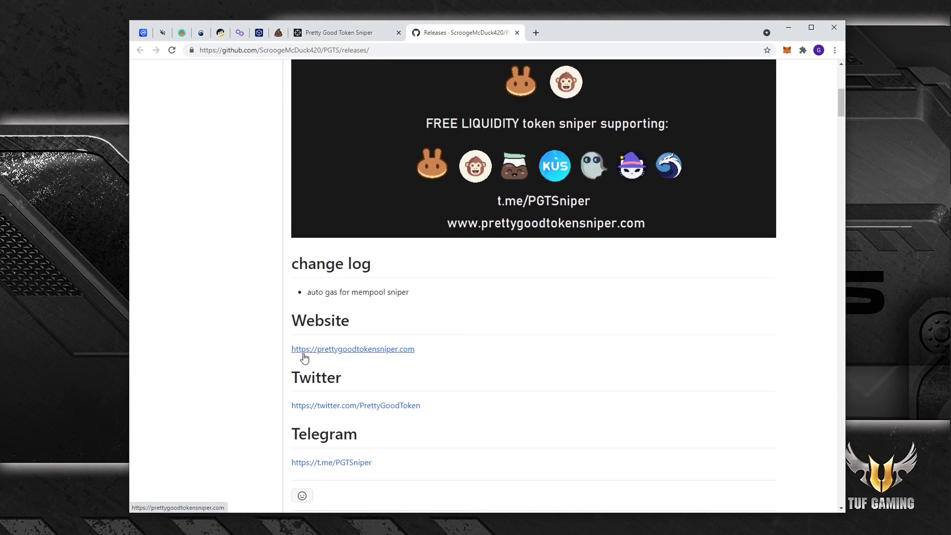
scroll(421, 367, "down", 4)
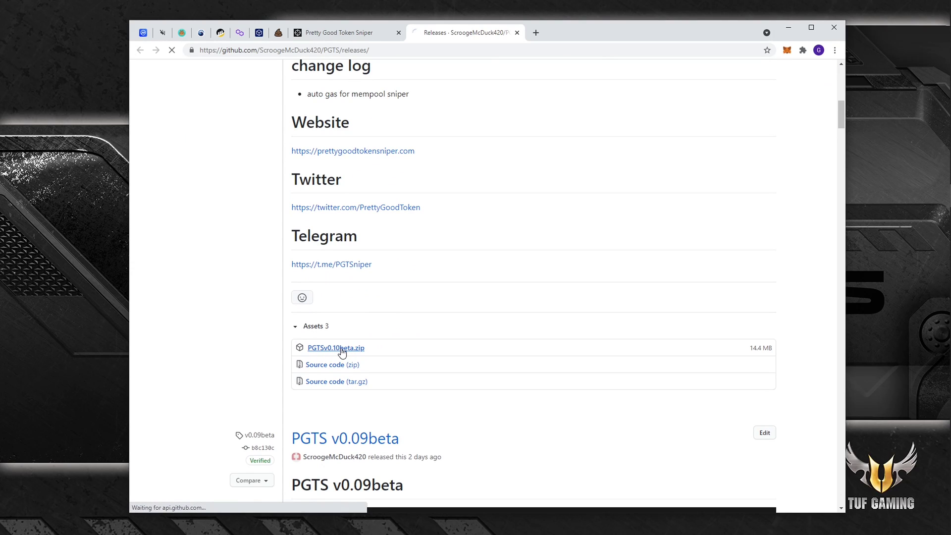
Step: Download PGTSv0.10beta.zip, saving it to the Desktop
left_click(341, 351)
left_click(173, 106)
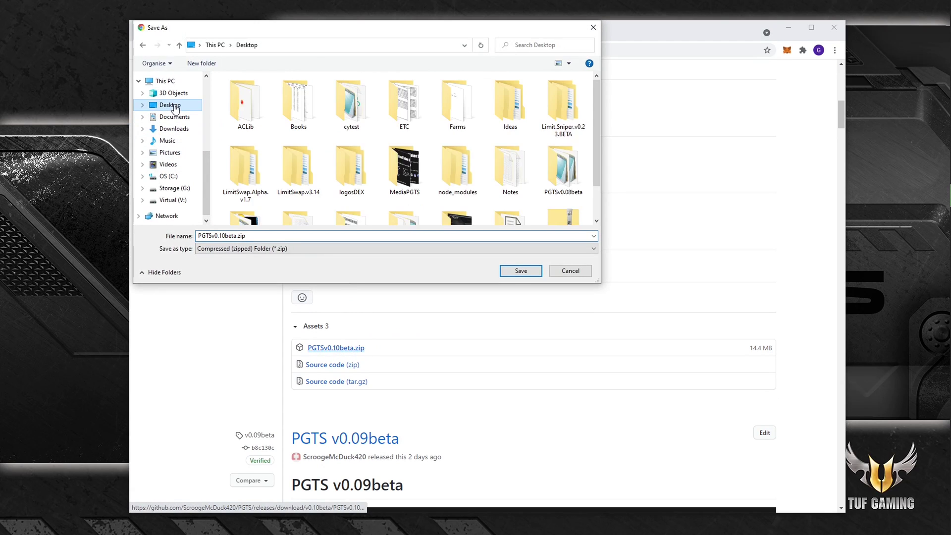
left_click(521, 271)
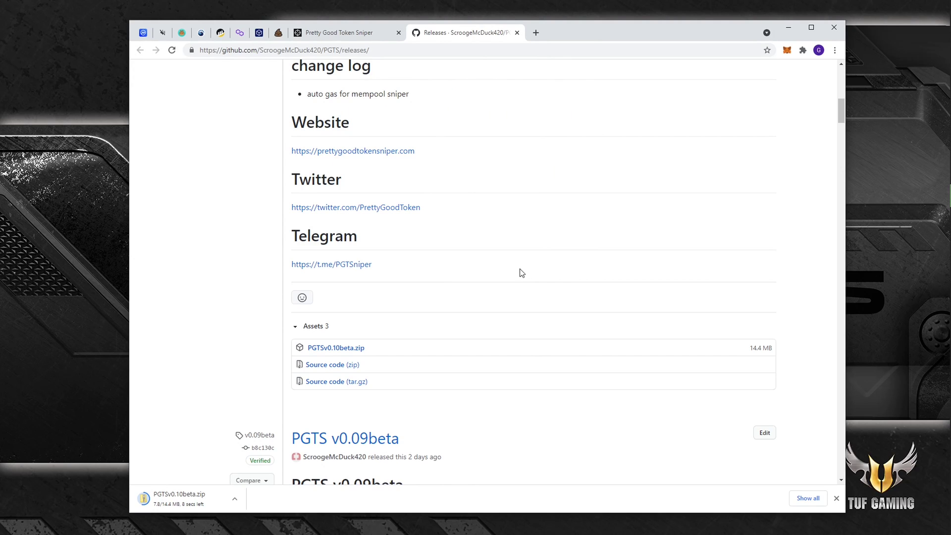
Step: Keep the flagged PGTSv0.10beta.zip download and place it on the desktop
scroll(507, 273, "up", 7)
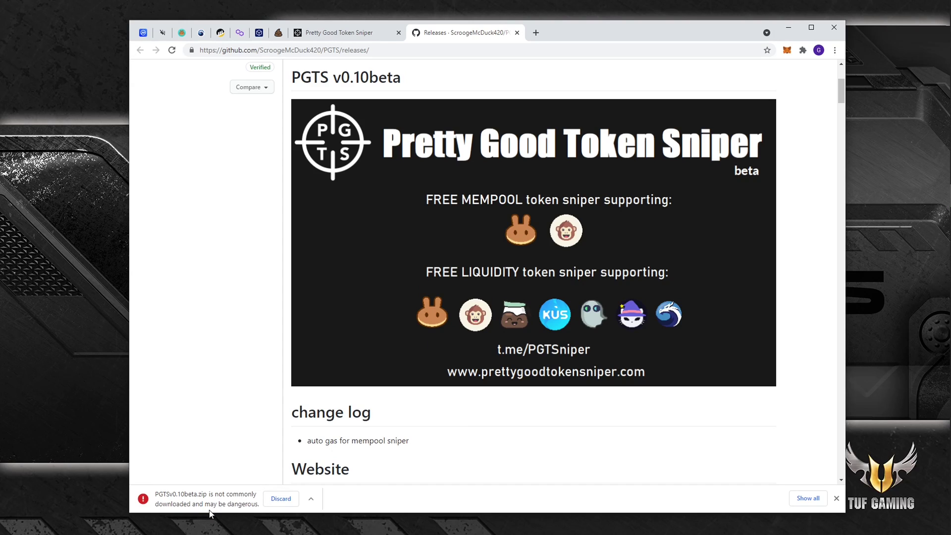
left_click(311, 499)
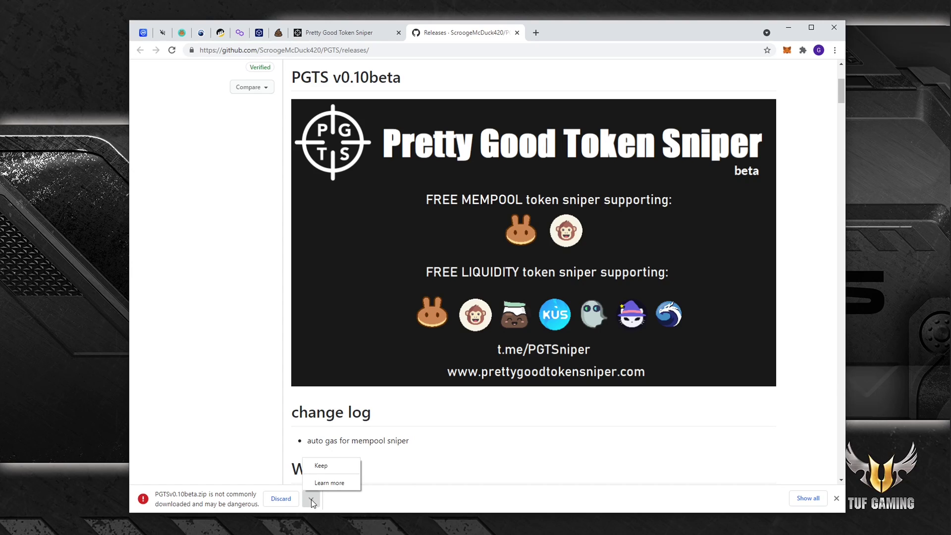
left_click(321, 466)
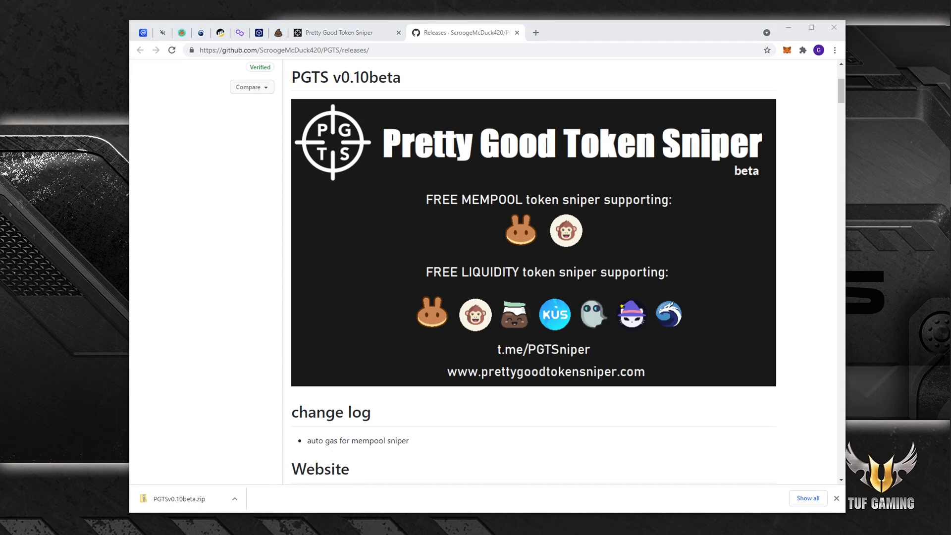
left_click_drag(173, 498, 91, 210)
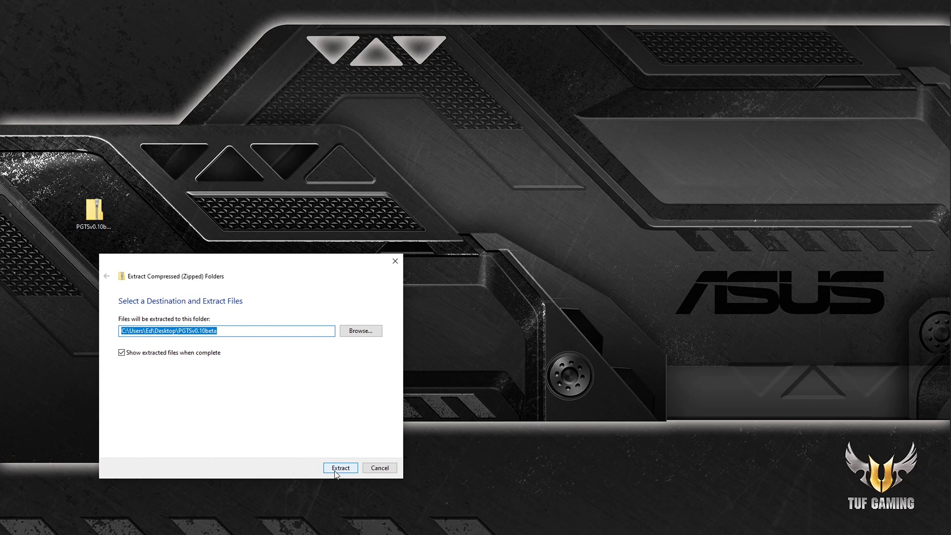
Step: Extract the zip into a PGTSv0.10beta folder and move its window up slightly
left_click(335, 469)
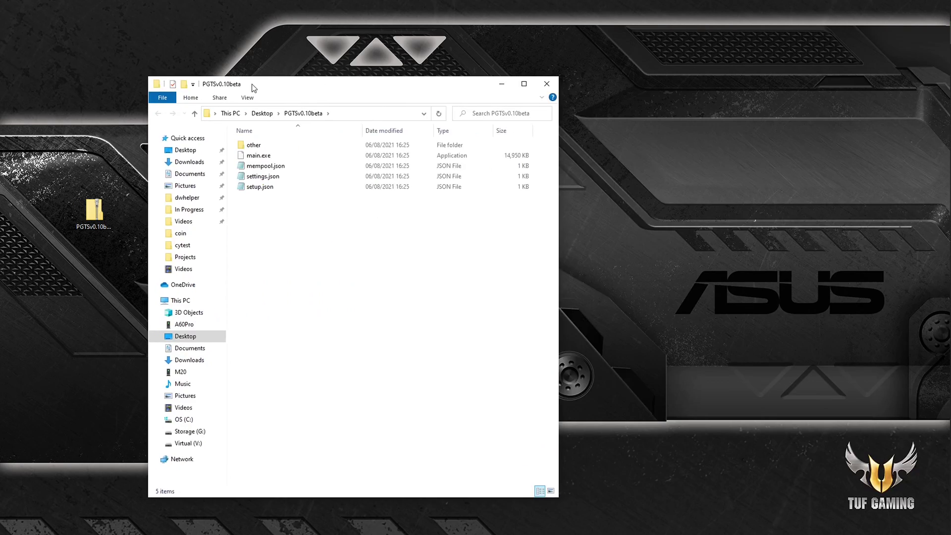
left_click_drag(250, 85, 255, 58)
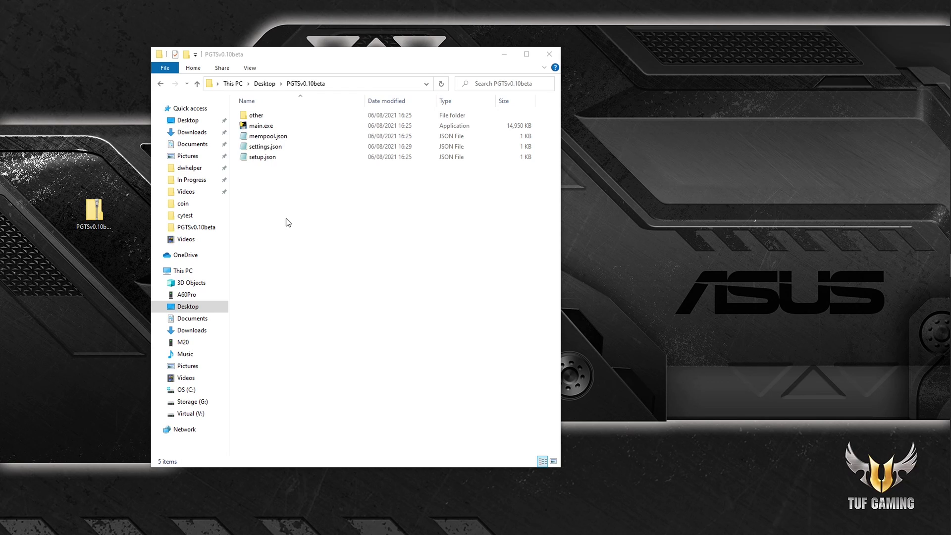
Step: Open settings.json in Notepad and highlight the WALLETADDRESS and WALLETPRIVATEKEY entries
double_click(257, 148)
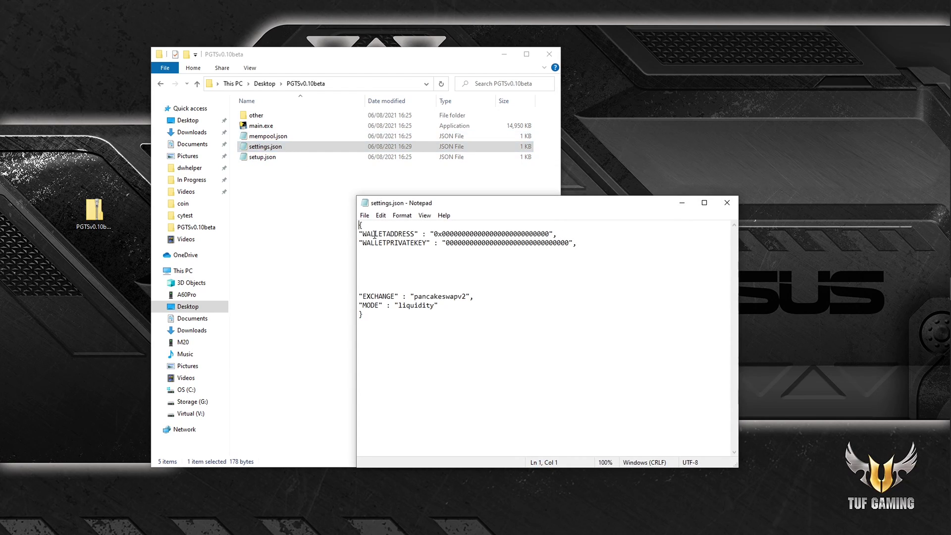
left_click_drag(371, 233, 510, 234)
left_click(443, 261)
left_click_drag(372, 243, 485, 252)
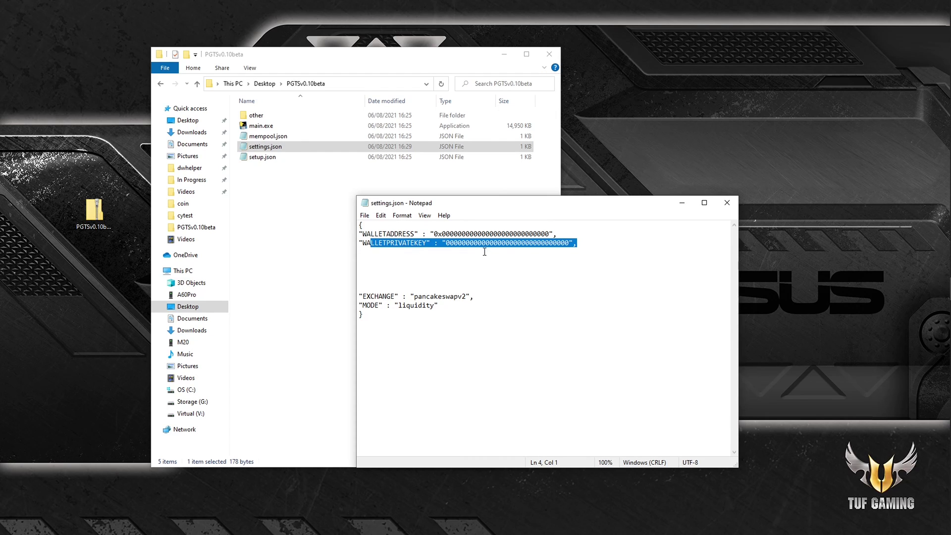
left_click_drag(432, 204, 950, 176)
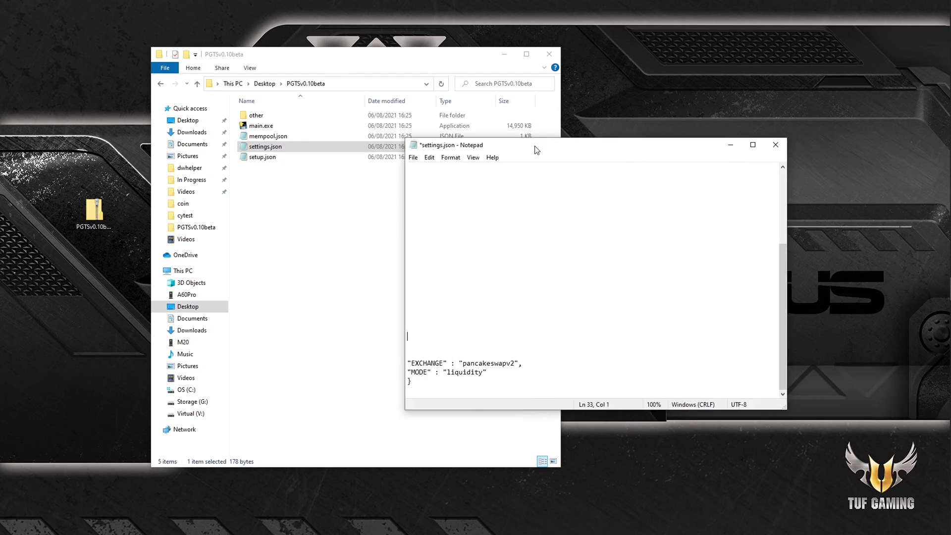
Step: Review the EXCHANGE entry set to pancakeswapv2, tidying the end of its line
left_click_drag(537, 149, 476, 197)
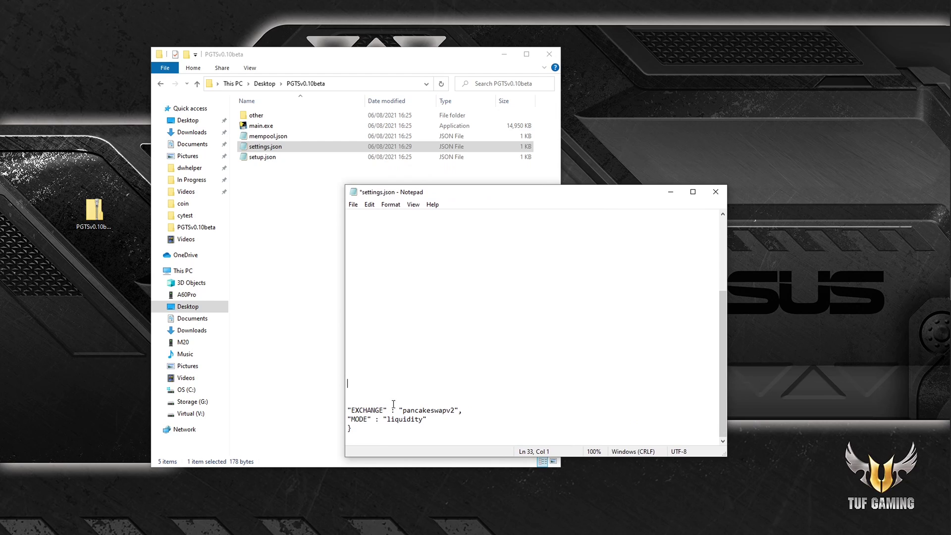
left_click_drag(359, 410, 375, 410)
left_click_drag(403, 410, 442, 409)
left_click(474, 410)
left_click(450, 410)
key("BackSpace")
key("End")
Step: Check MODE is liquidity, then close settings.json saving the changes
double_click(357, 419)
left_click_drag(390, 419, 416, 424)
left_click(433, 429)
left_click(716, 193)
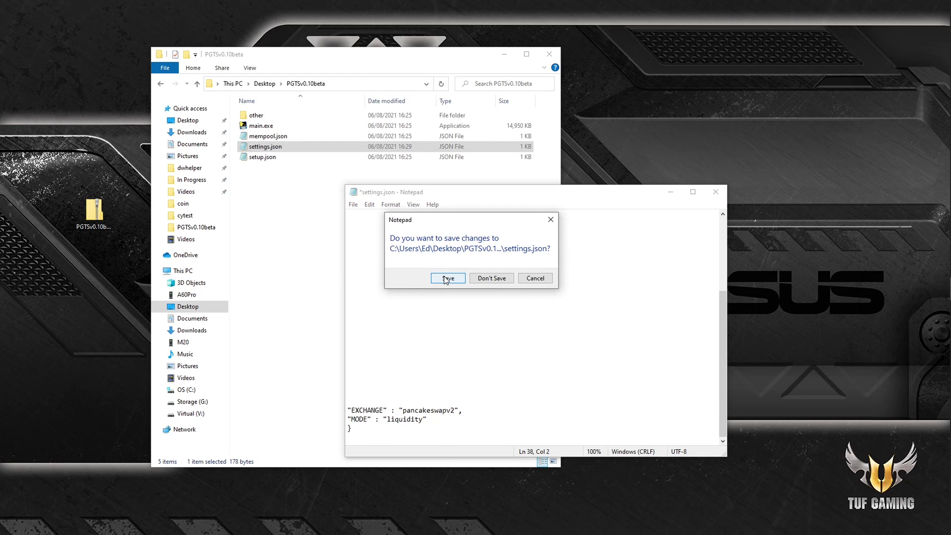
left_click(447, 279)
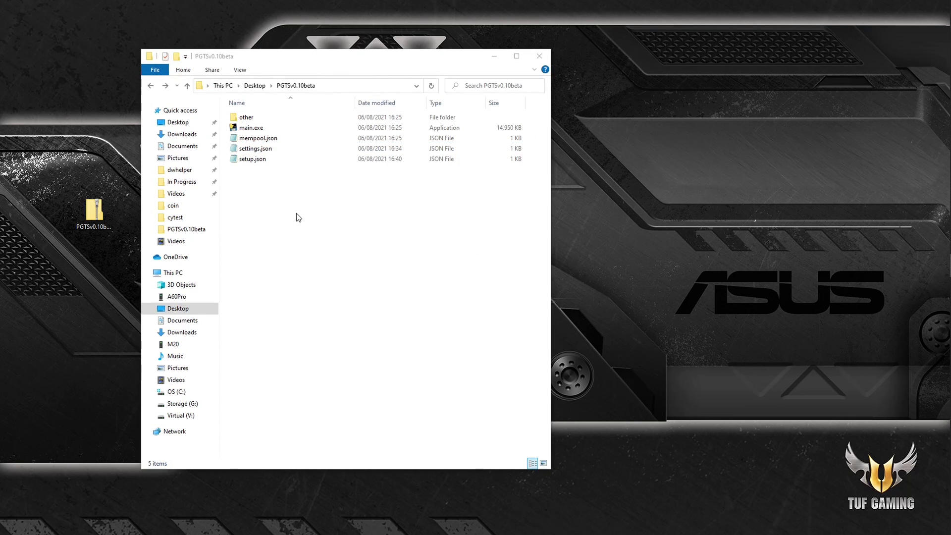
Step: Open setup.json and review the SYMBOL BUSD and its token contract address
left_click(247, 160)
double_click(246, 161)
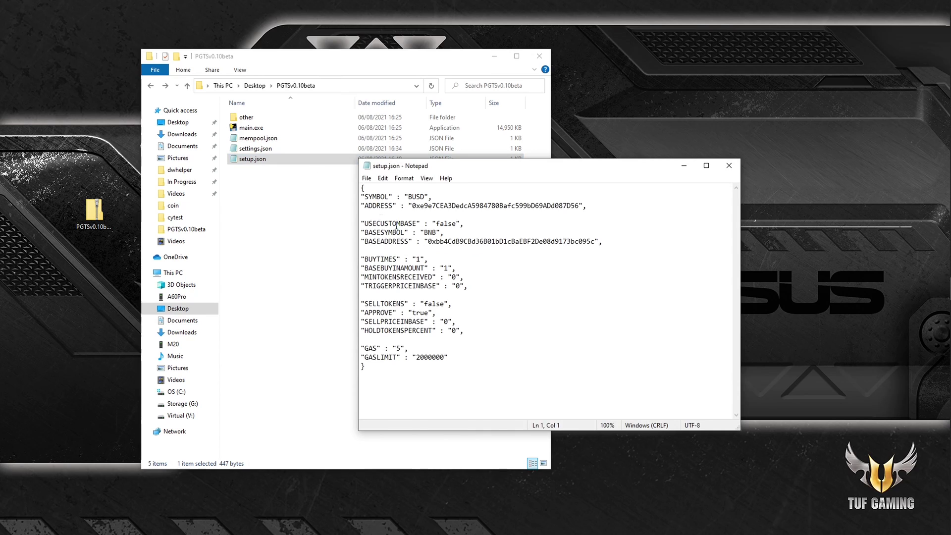
left_click_drag(379, 197, 428, 207)
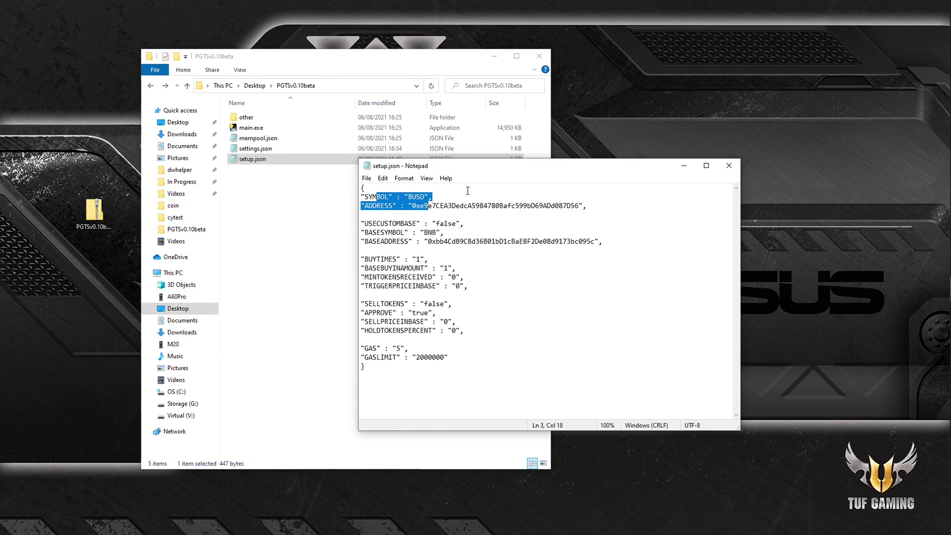
key("Down")
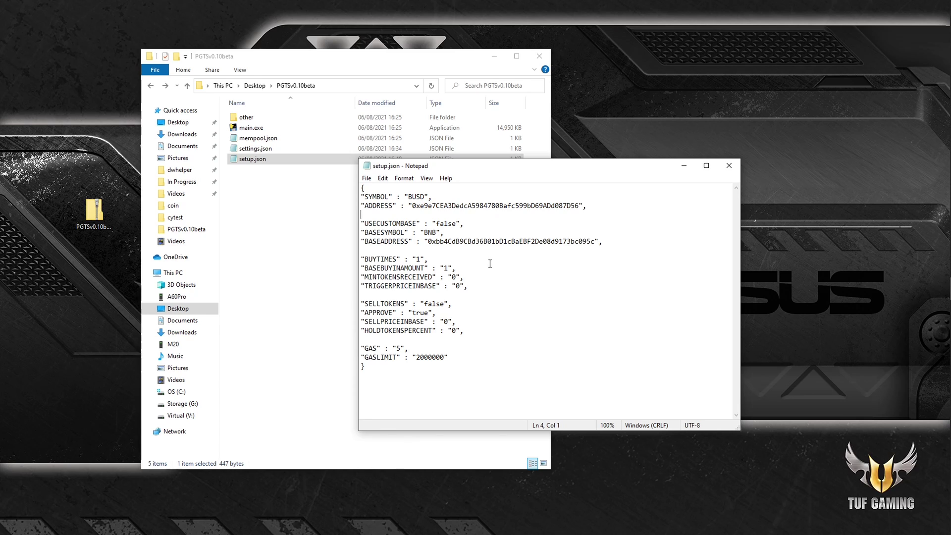
left_click_drag(416, 205, 509, 207)
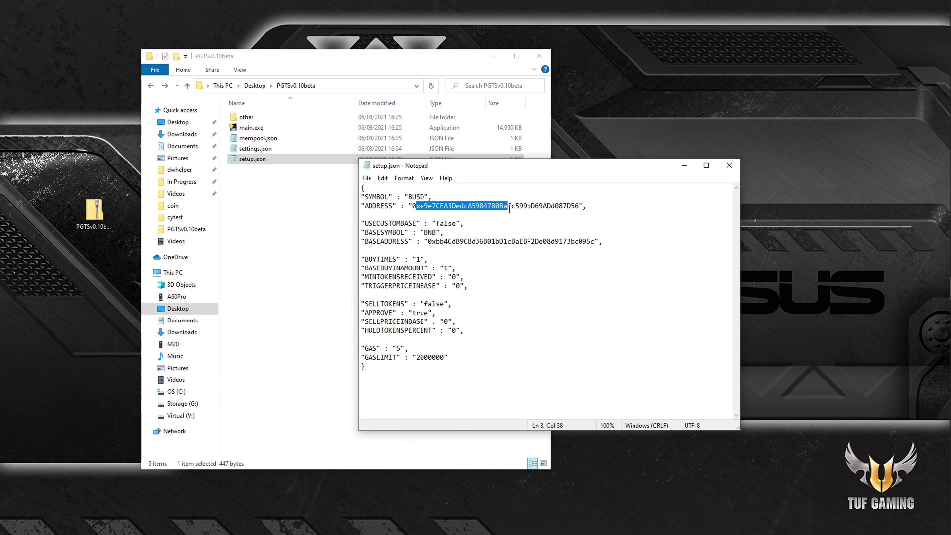
left_click(412, 197)
left_click(483, 206)
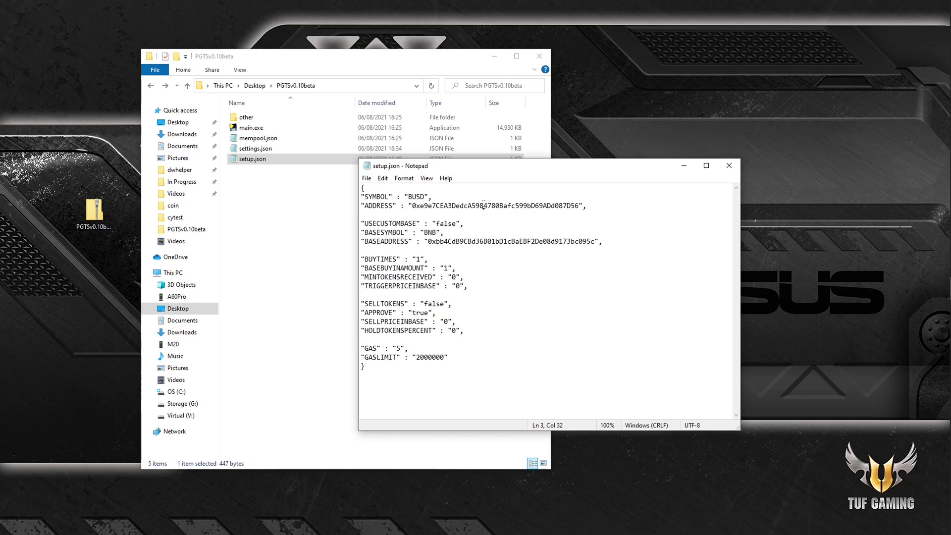
Step: Review USECUSTOMBASE false, BASESYMBOL BNB, then the BUYTIMES and BASEBUYINAMOUNT entries
left_click_drag(376, 223, 412, 242)
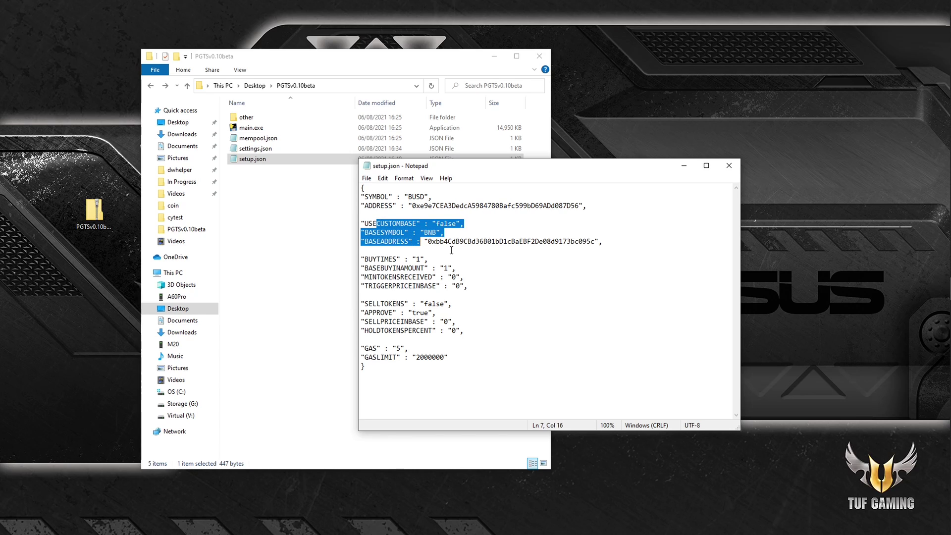
left_click(467, 242)
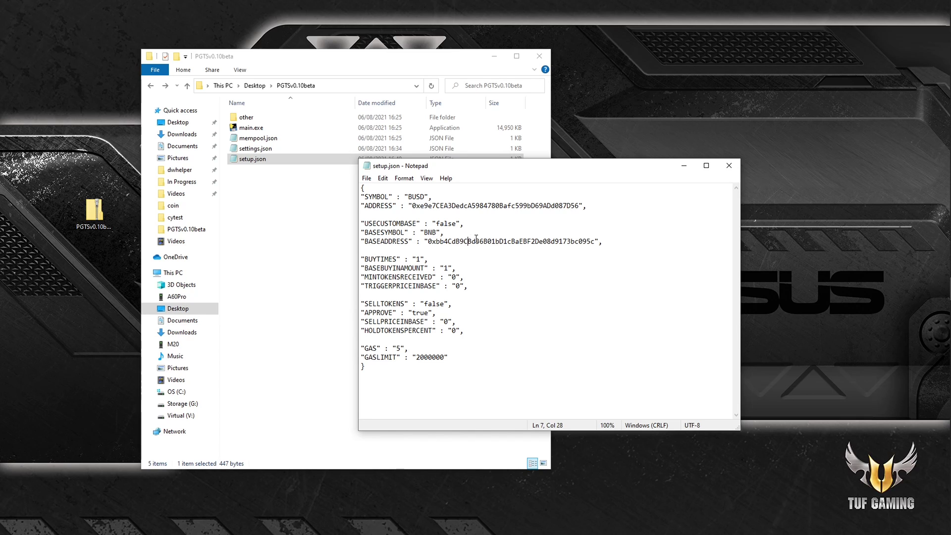
left_click_drag(368, 224, 418, 223)
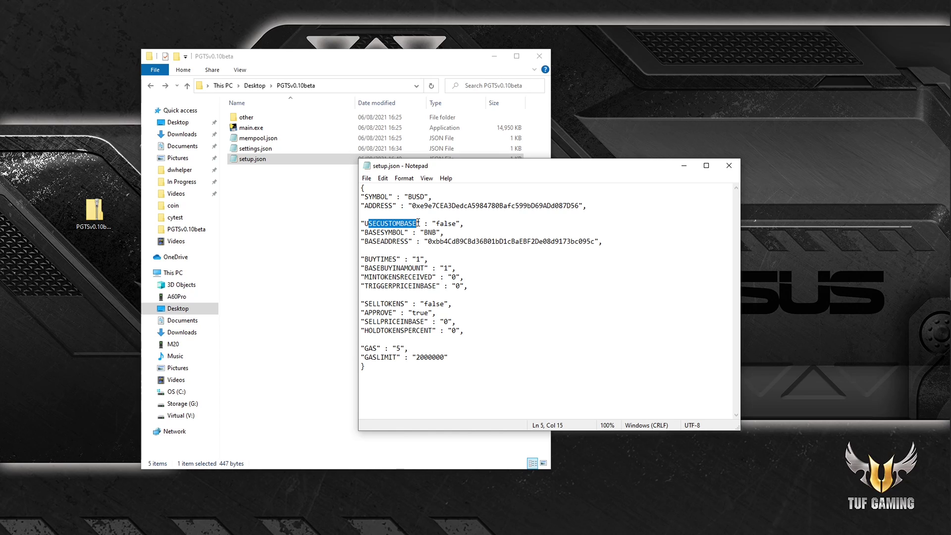
left_click(458, 229)
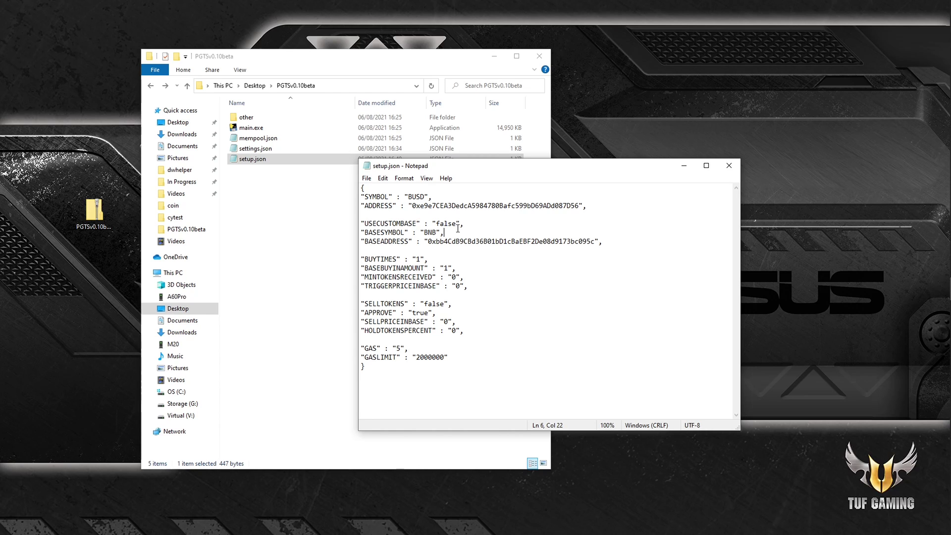
double_click(445, 223)
left_click(432, 239)
left_click_drag(424, 232, 436, 231)
left_click(438, 223)
left_click_drag(438, 223, 454, 224)
left_click(480, 225)
left_click_drag(436, 224, 504, 238)
key("Down")
key("Down")
key("Down")
key("Down")
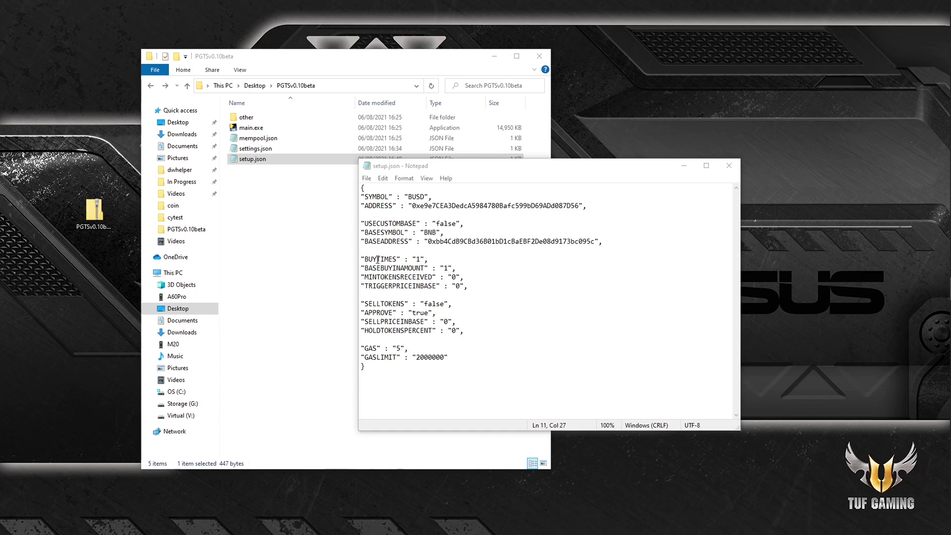
left_click_drag(379, 259, 421, 267)
left_click(499, 267)
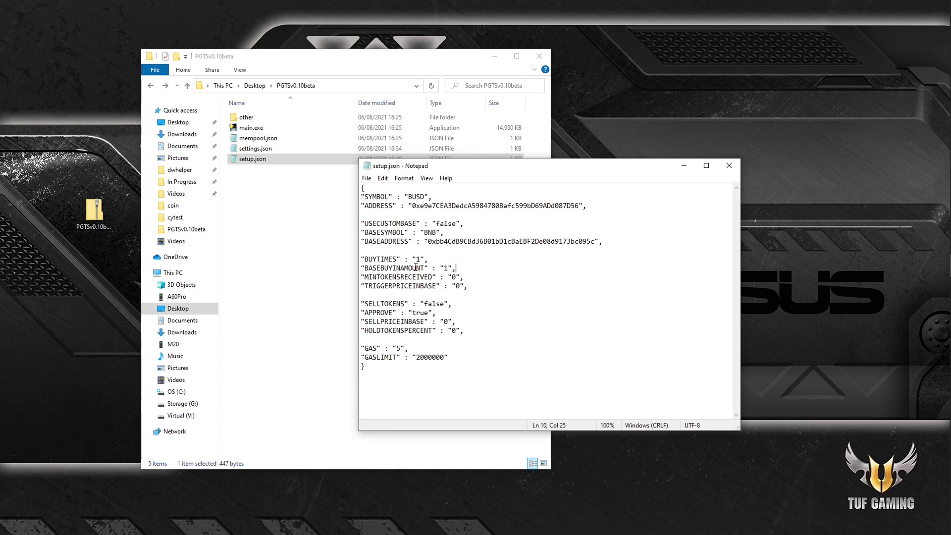
left_click_drag(377, 260, 413, 259)
left_click_drag(422, 259, 418, 257)
left_click_drag(389, 268, 444, 268)
left_click_drag(423, 233, 439, 233)
left_click(463, 260)
left_click_drag(412, 260, 457, 268)
left_click(464, 260)
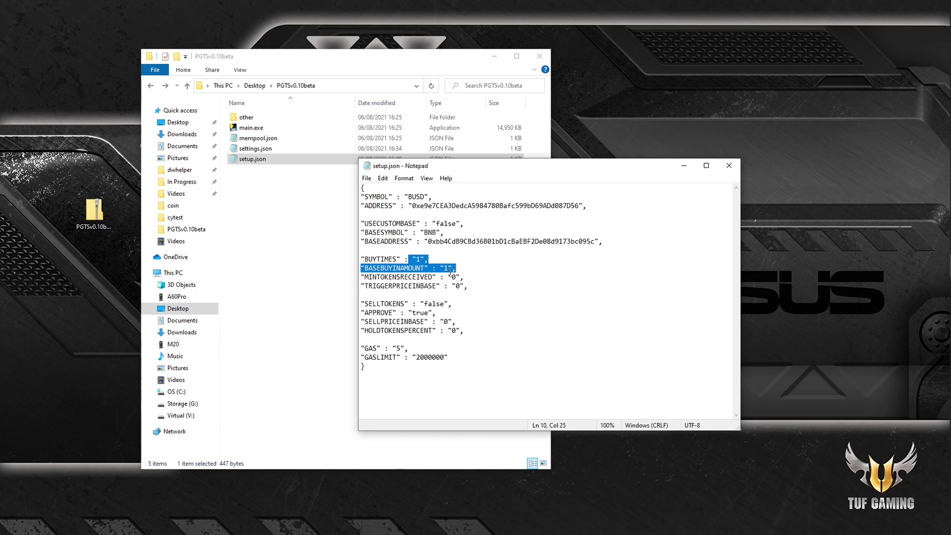
left_click(452, 267)
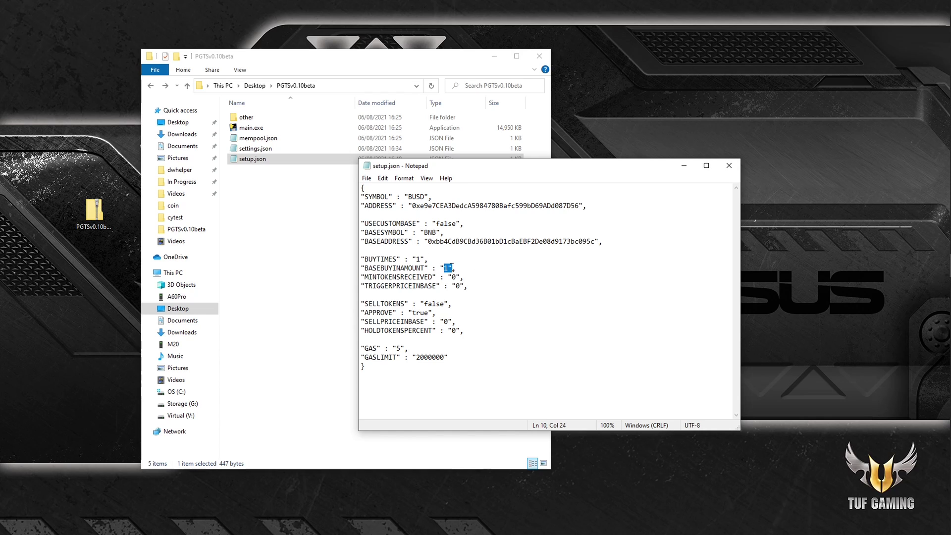
left_click(488, 268)
left_click_drag(384, 276, 404, 277)
left_click(463, 277)
left_click_drag(442, 268, 447, 268)
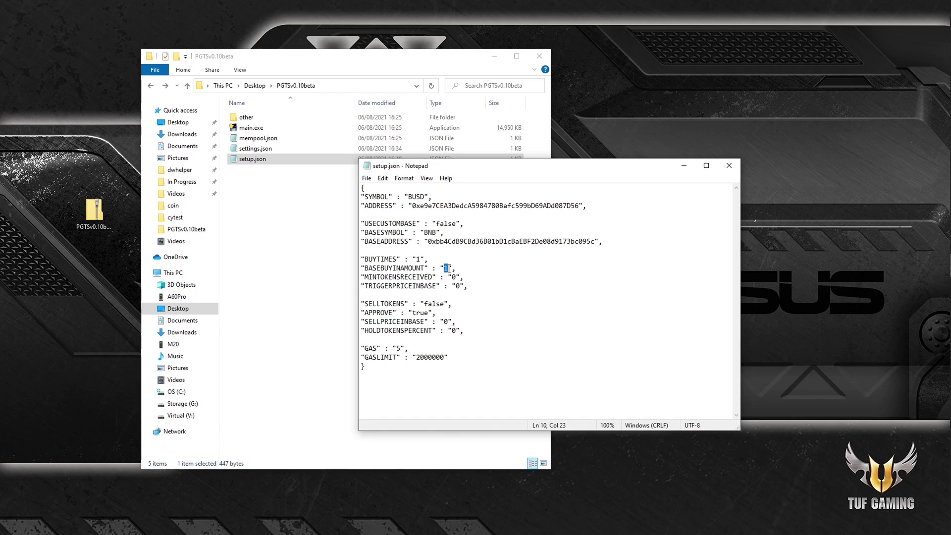
left_click(478, 278)
left_click(461, 277)
left_click(453, 277)
double_click(453, 277)
key("End")
key("End")
left_click_drag(388, 285, 440, 289)
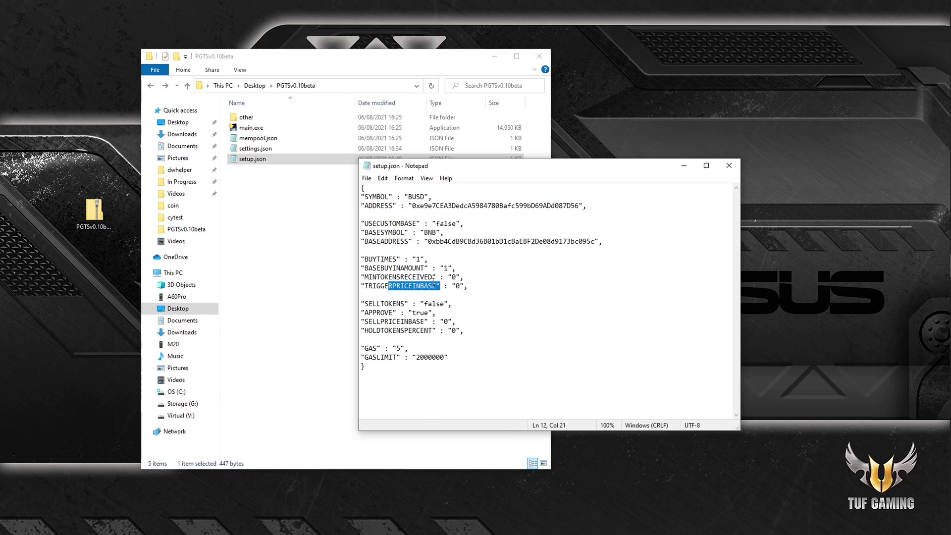
left_click(496, 290)
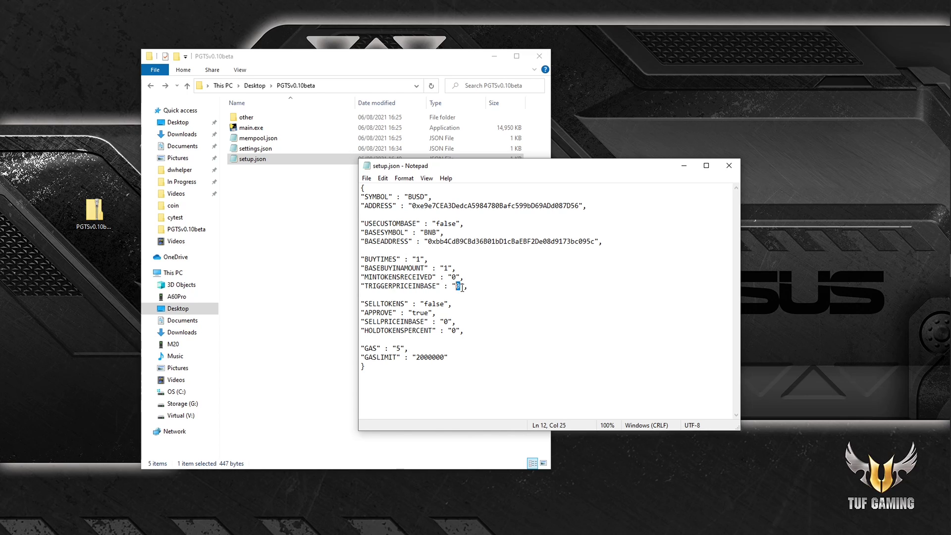
left_click(484, 291)
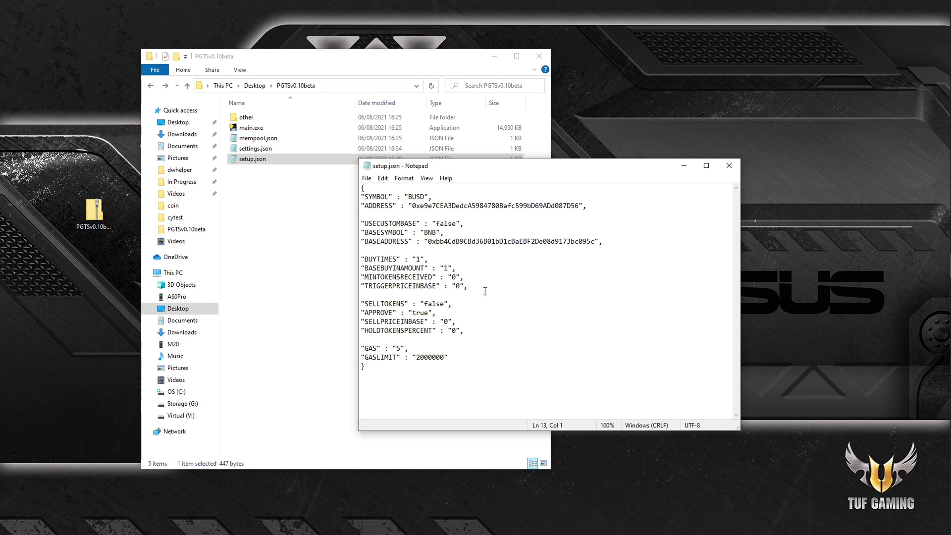
left_click(459, 286)
key("shift+Left")
key("Right")
key("Right")
key("Right")
left_click(362, 339)
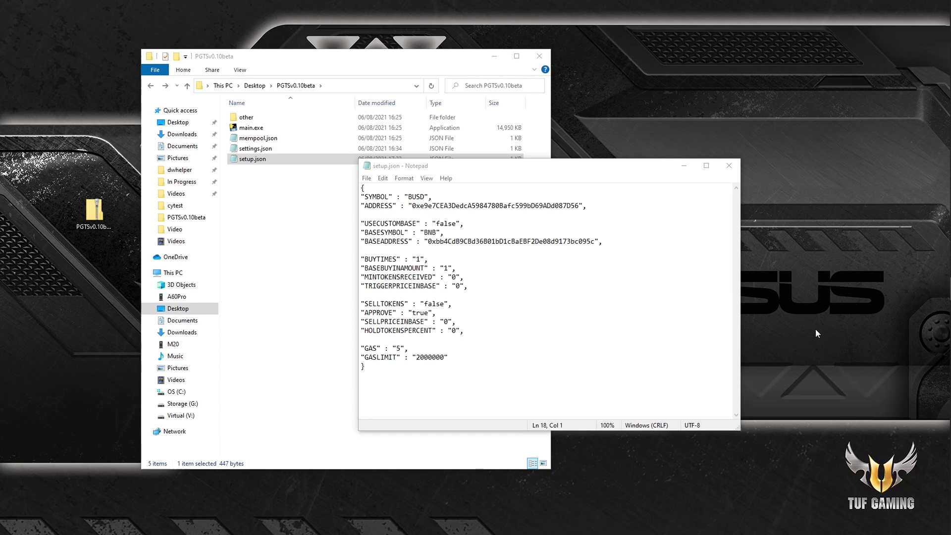
Step: Replace the SELLTOKENS value false with true
left_click(389, 304)
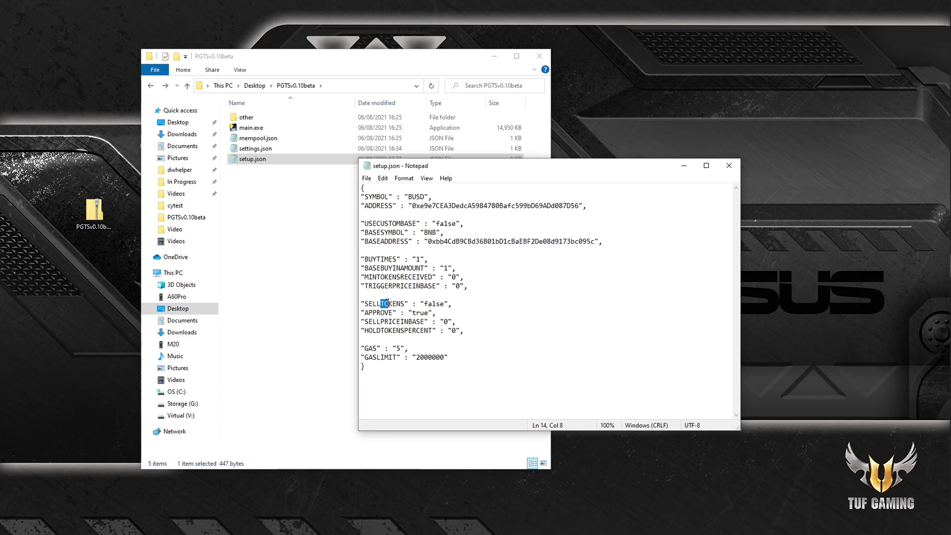
left_click(473, 312)
mouse_move(380, 303)
left_mouse_down()
mouse_move(449, 308)
mouse_move(392, 303)
left_mouse_up()
left_click(473, 316)
left_click_drag(445, 303, 423, 301)
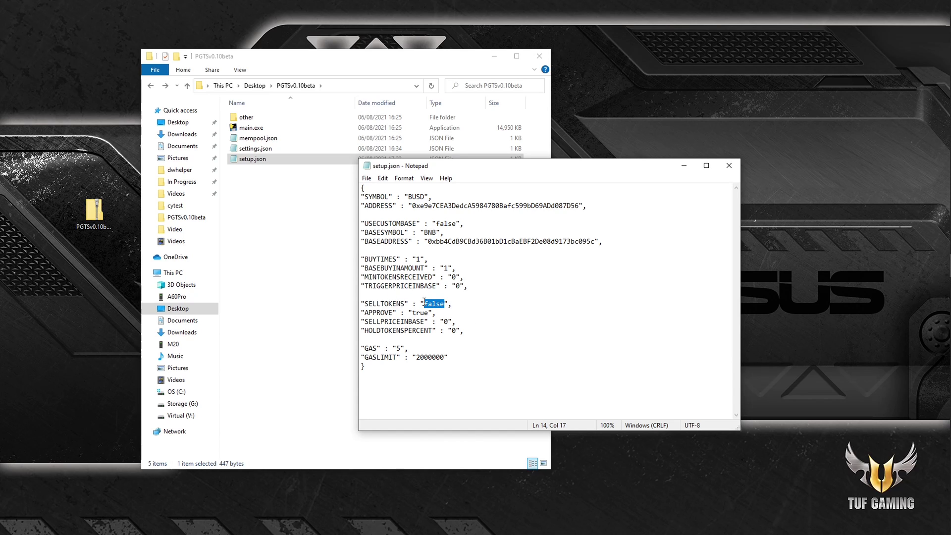
type("true")
Step: Confirm the APPROVE setting stays true
left_click_drag(381, 313, 420, 312)
left_click(456, 321)
left_click(434, 312)
left_click_drag(380, 304, 432, 312)
left_click(441, 312)
left_click(436, 312)
left_click(446, 310)
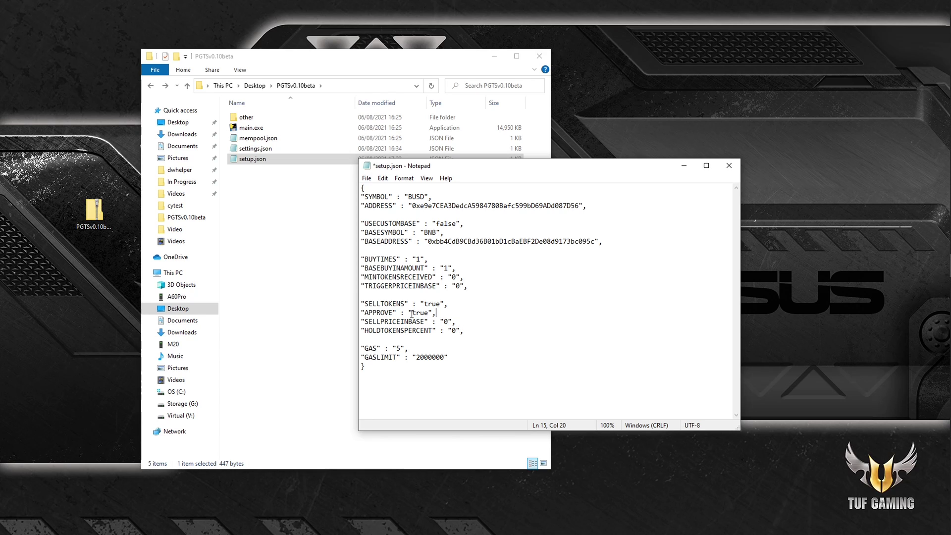
left_click_drag(412, 314, 432, 313)
key("shift+Left")
key("Up")
Step: Try editing SELLPRICEINBASE, leaving it at its original 0
left_click(684, 329)
left_click(846, 356)
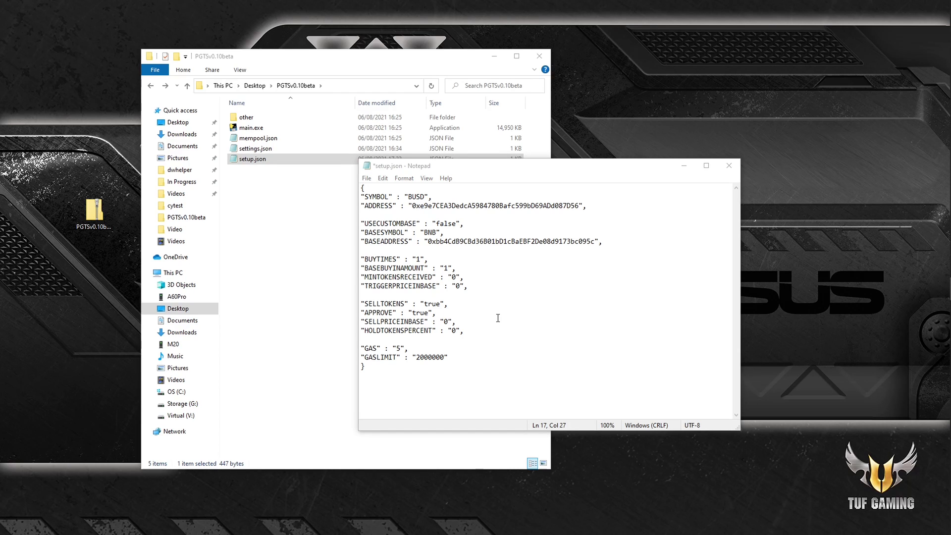
double_click(445, 322)
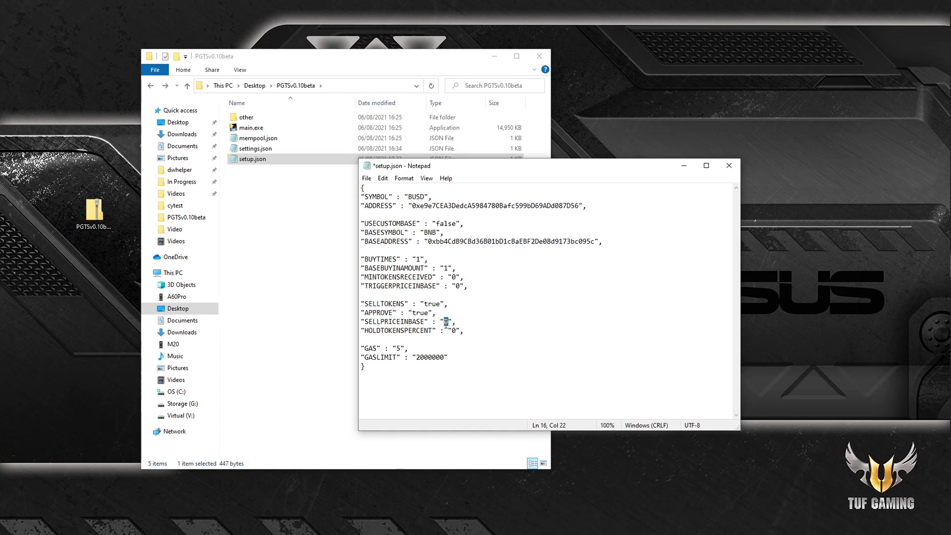
left_click(458, 322)
left_click_drag(415, 324, 445, 322)
double_click(445, 321)
type("2")
double_click(445, 322)
Step: Change HOLDTOKENSPERCENT from 0 to 25
left_click_drag(384, 330, 412, 330)
left_click(440, 340)
key("Left")
type("2")
left_click(479, 356)
left_click_drag(461, 331, 451, 330)
left_click(479, 330)
left_click(451, 330)
left_click(489, 340)
Step: Try GAS at 3, then restore it to 5
left_click_drag(432, 293, 445, 323)
left_click(468, 328)
double_click(371, 349)
key("shift+End")
key("Up")
double_click(372, 348)
double_click(399, 348)
type("3")
key("shift+Left")
type("5")
Step: Remove the trailing empty line after GASLIMIT 2000000 and the closing brace
left_click_drag(380, 360, 424, 357)
left_click(427, 363)
key("Left")
key("shift+Down")
key("Down")
key("BackSpace")
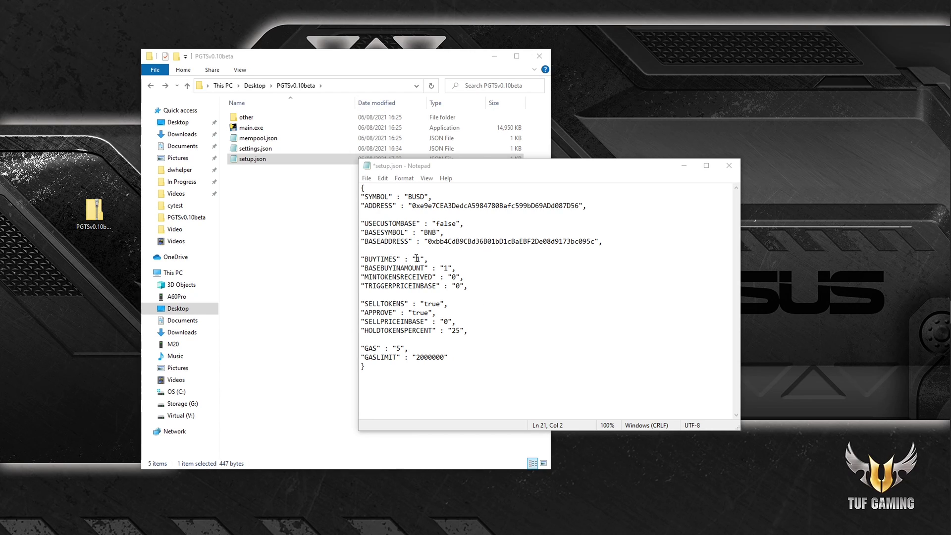
Step: Set BUYTIMES to 2 and BASEBUYINAMOUNT to 0.01
left_click_drag(420, 258, 416, 258)
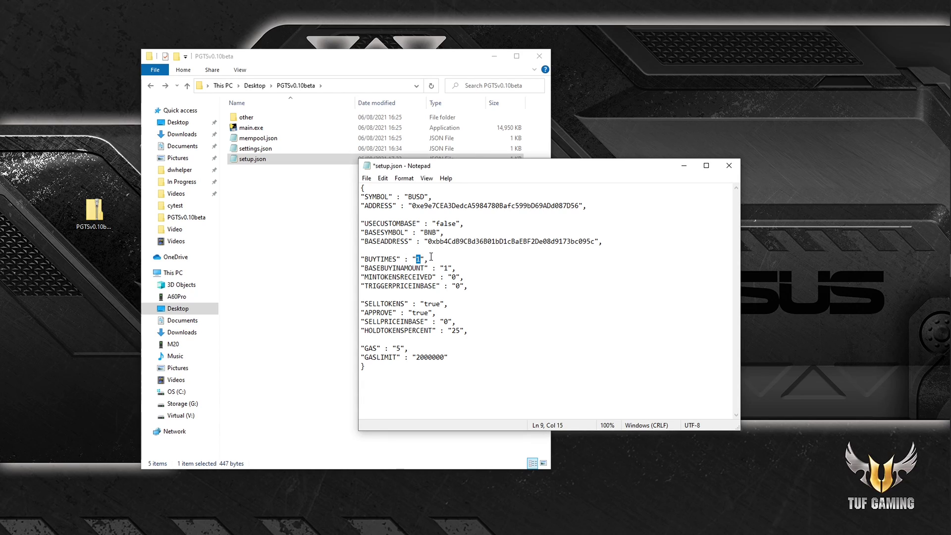
type("2")
left_click_drag(448, 268, 444, 268)
type("0.01")
Step: Set SELLTOKENS to false and HOLDTOKENSPERCENT to 90, then save setup.json
left_click(424, 301)
double_click(424, 301)
left_click_drag(441, 304, 425, 304)
type("false")
left_click_drag(462, 334, 452, 332)
type("90")
left_click(481, 339)
key("ctrl+s")
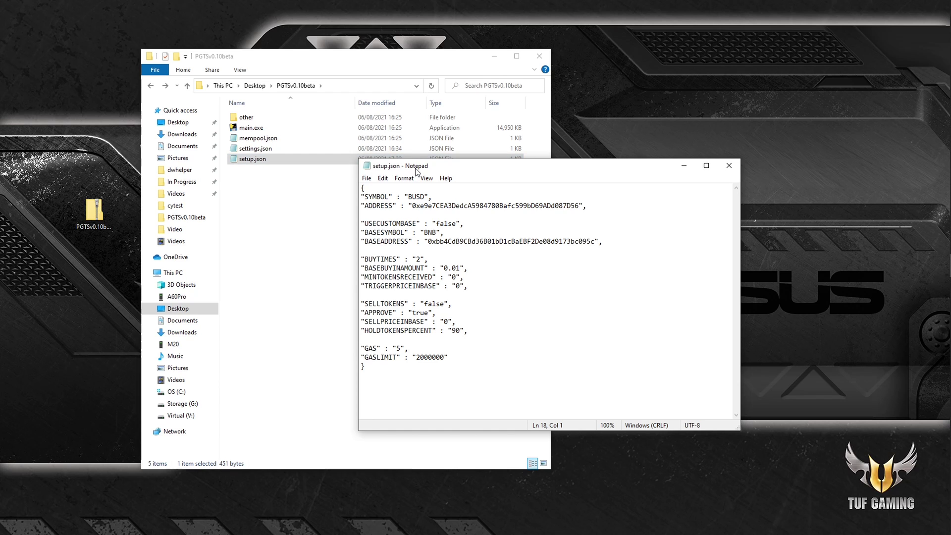
left_click_drag(418, 170, 72, 263)
left_click_drag(271, 69, 122, 26)
Step: Check TRIGGERPRICEINBASE is 0 in setup.json, then run main.exe from PGTSv0.10beta
left_click(237, 282)
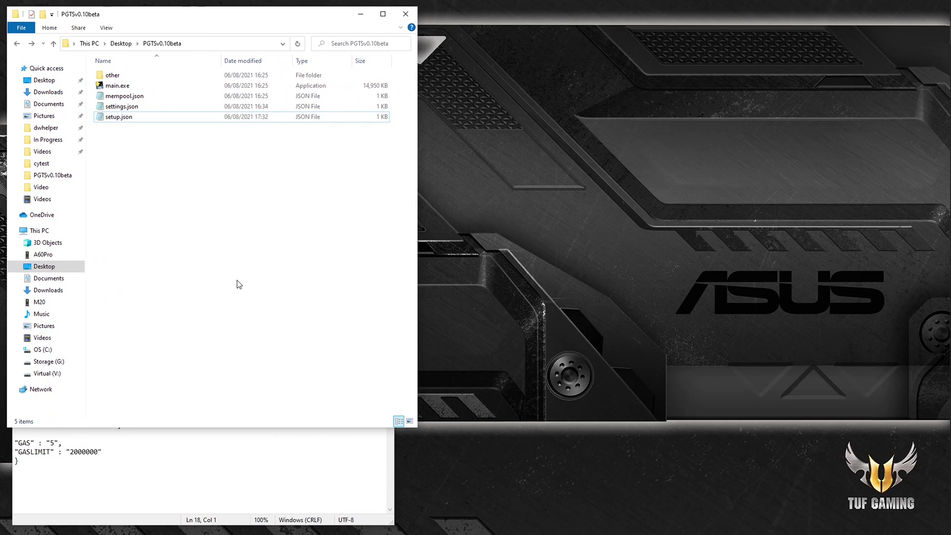
left_click(168, 496)
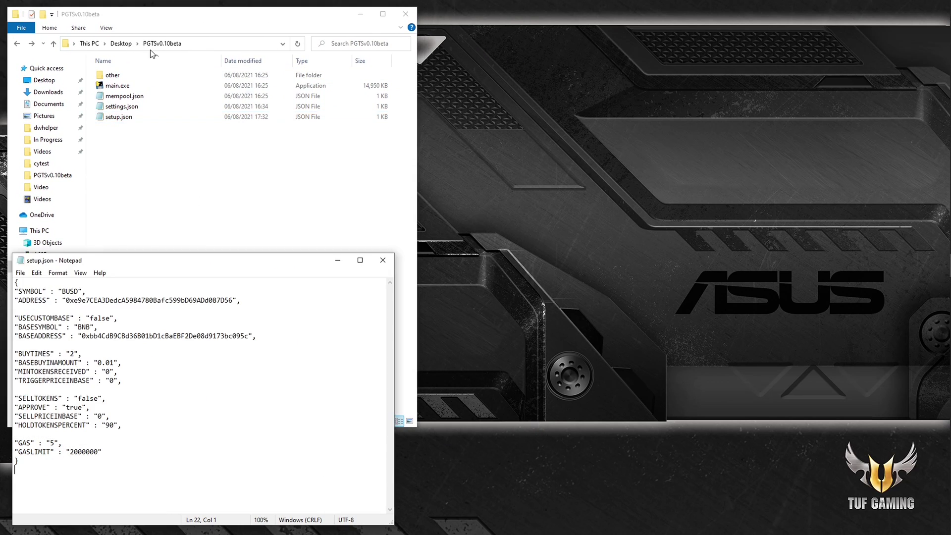
left_click(135, 86)
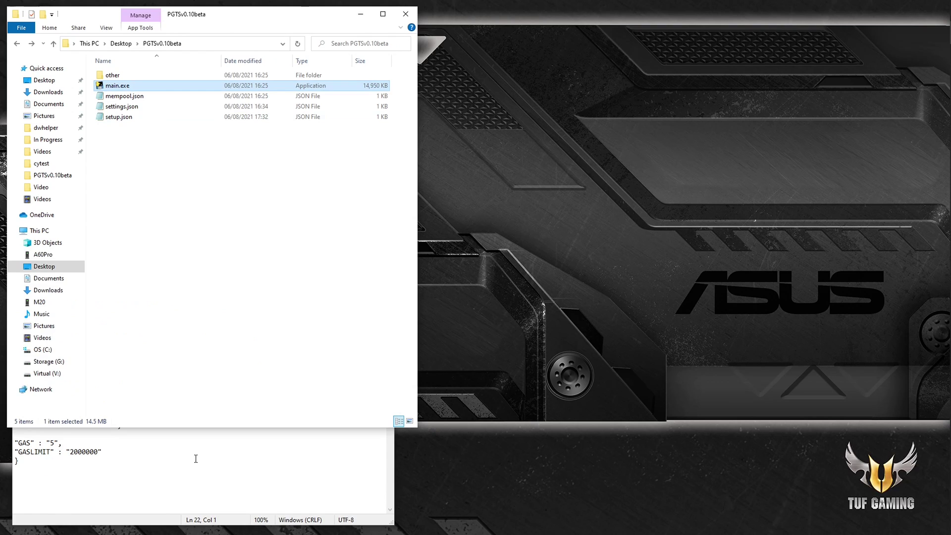
left_click(182, 483)
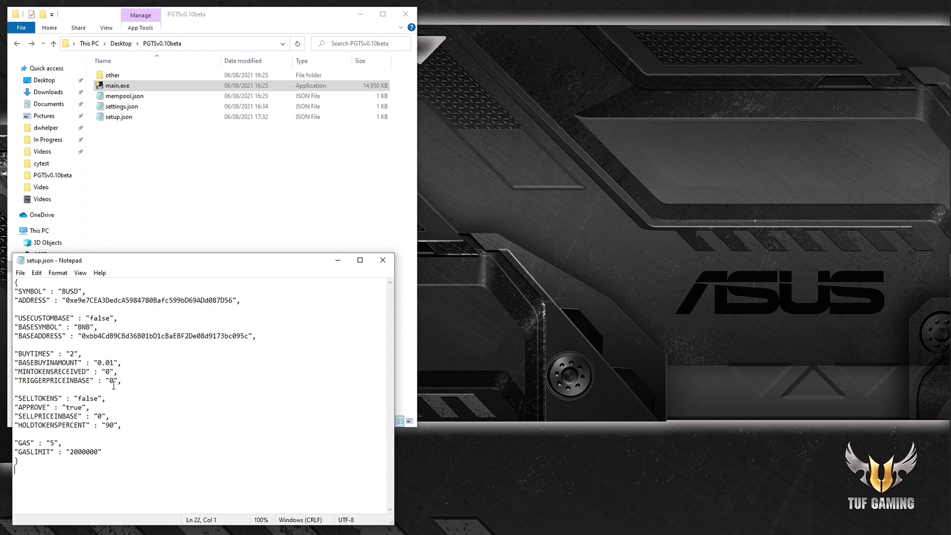
double_click(112, 383)
left_click(122, 387)
left_click(191, 189)
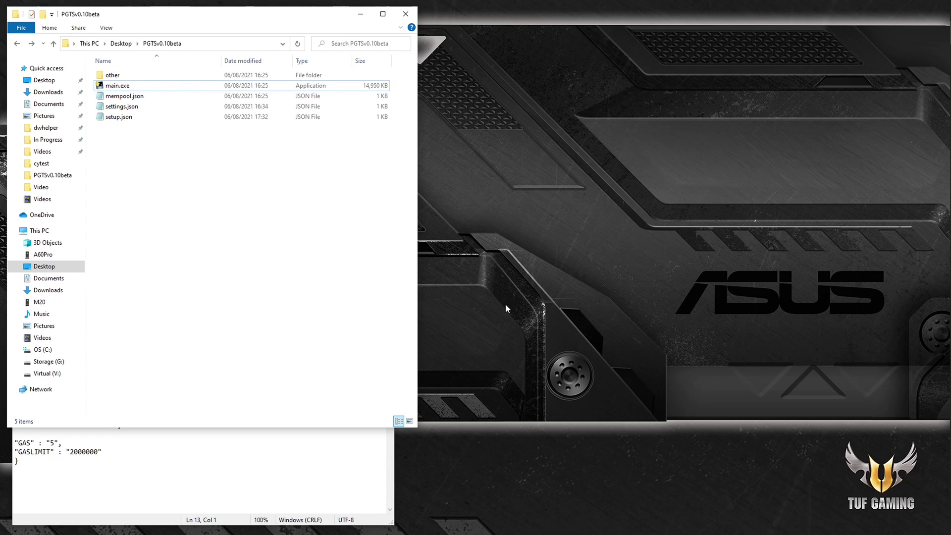
double_click(152, 90)
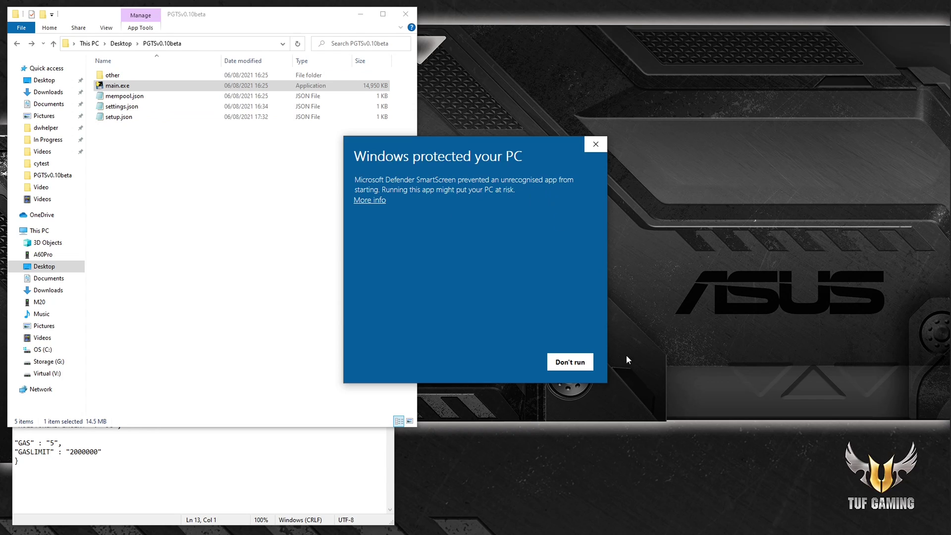
Step: Allow the unrecognised main.exe past the SmartScreen warning so the PGTS bot starts
left_click(376, 201)
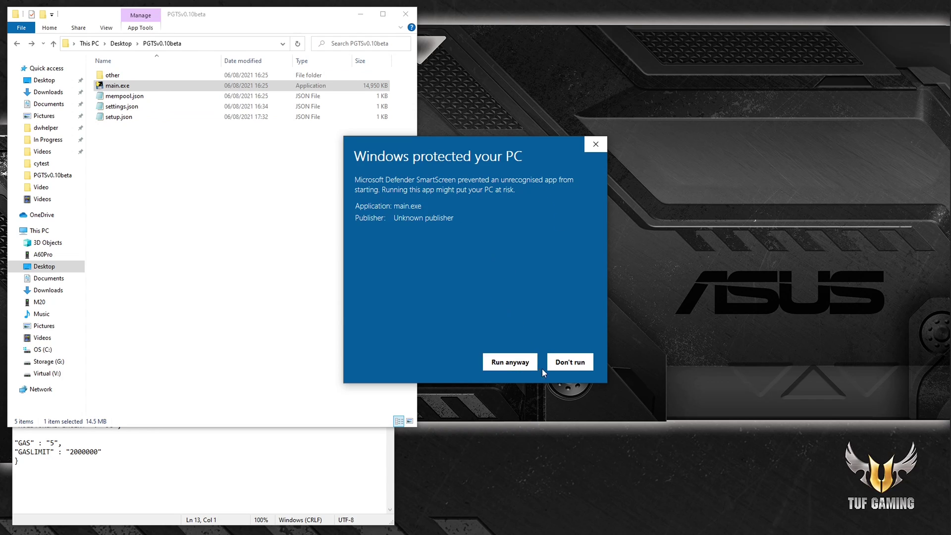
left_click(504, 362)
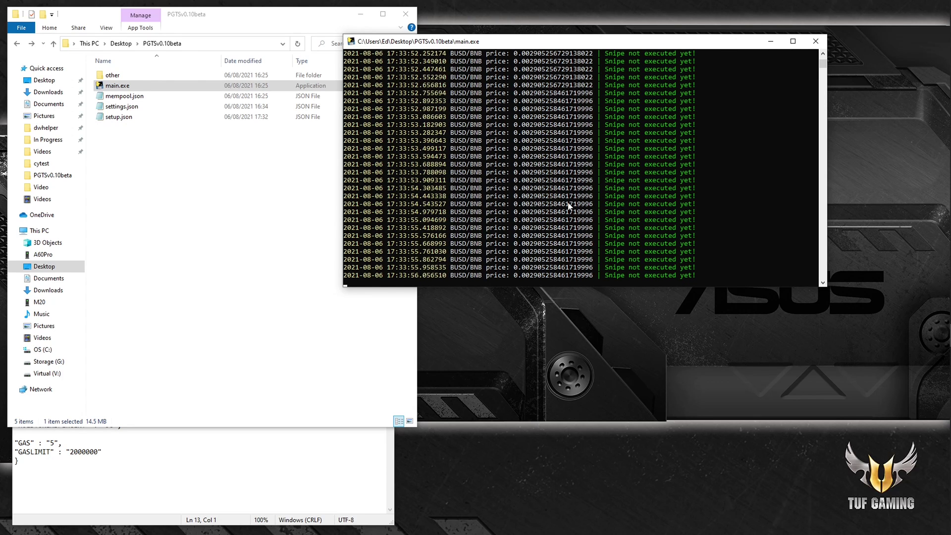
Step: Bring setup.json in front of the folder and put the caret after the token address
left_click(204, 473)
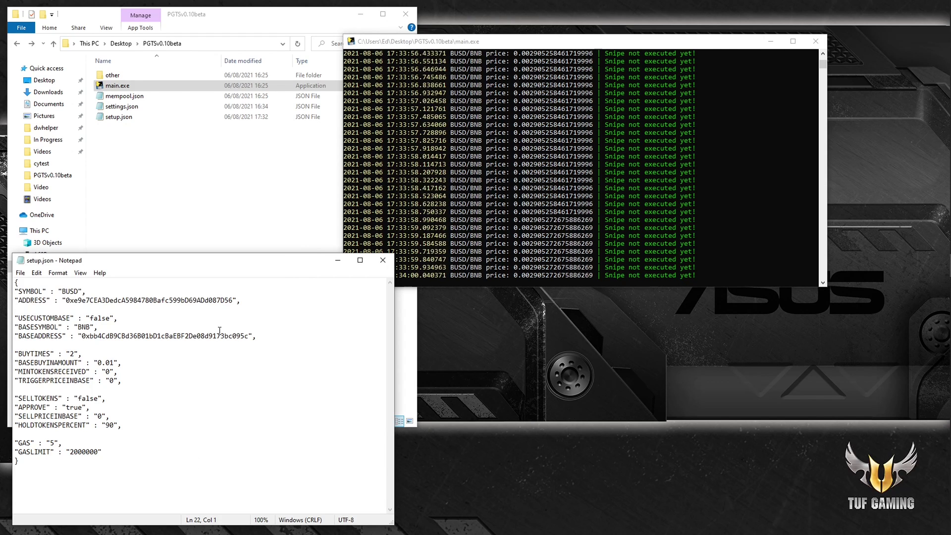
key("Up")
key("Up")
key("Up")
key("End")
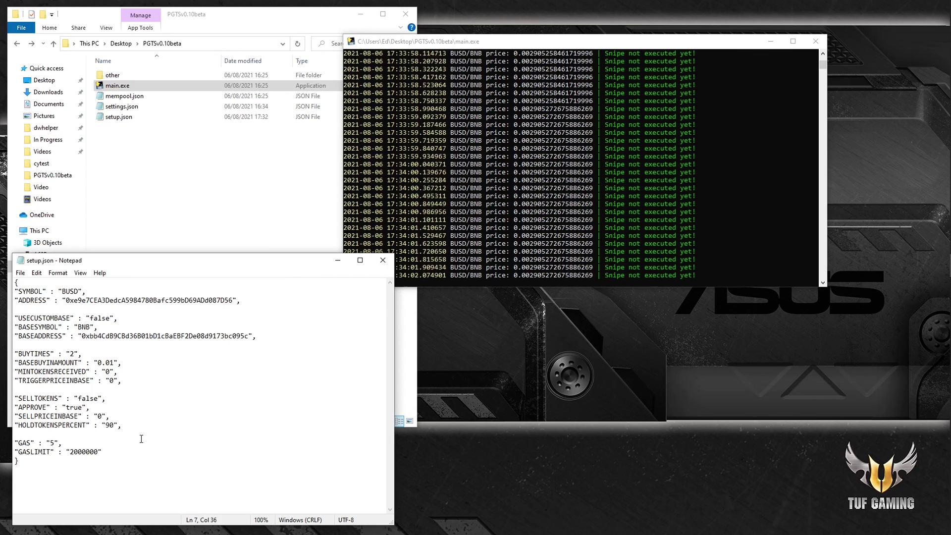
left_click(182, 345)
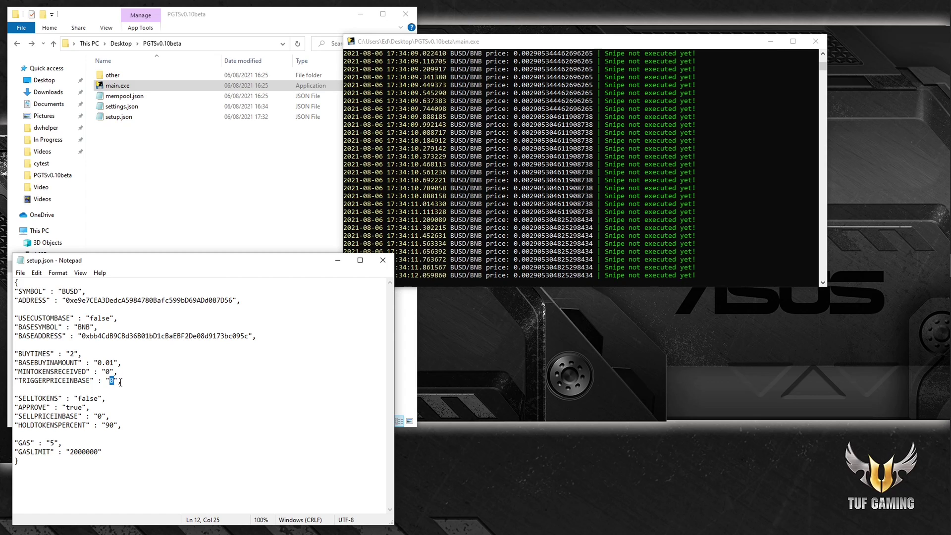
Step: Change TRIGGERPRICEINBASE in setup.json from 0 to 0.003
left_click(115, 381)
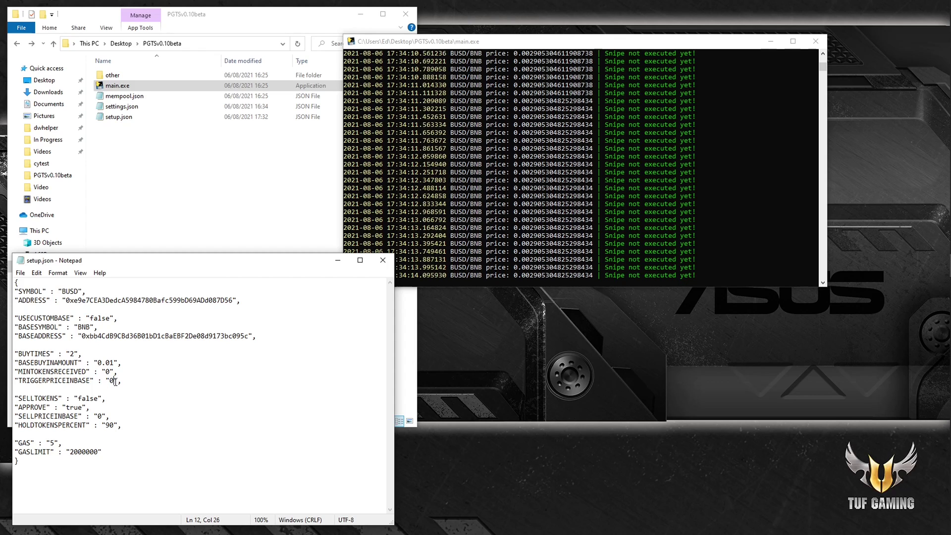
type(".0")
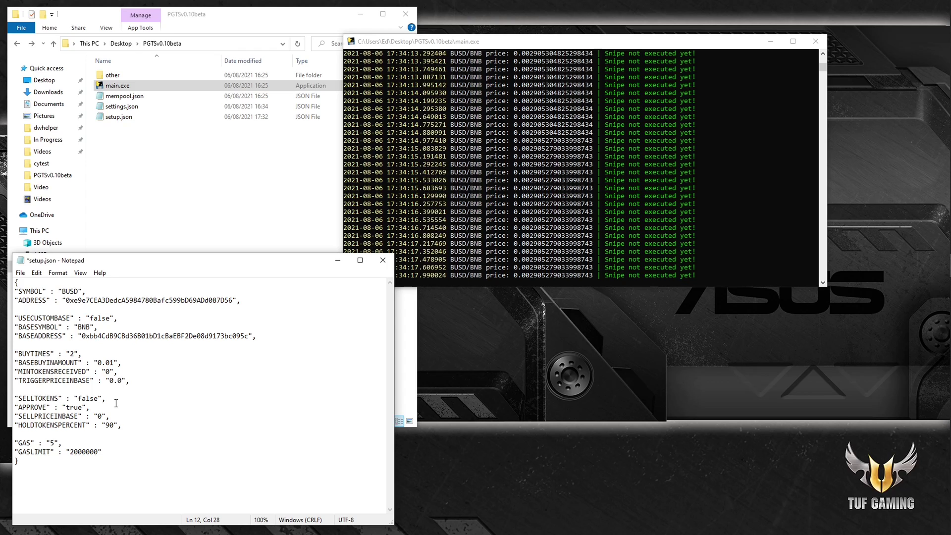
type("03")
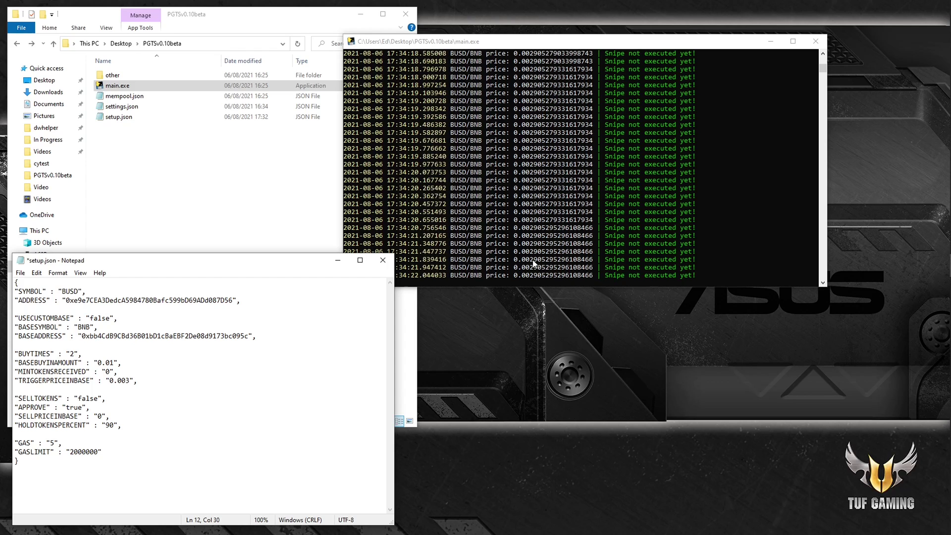
left_click_drag(110, 380, 126, 381)
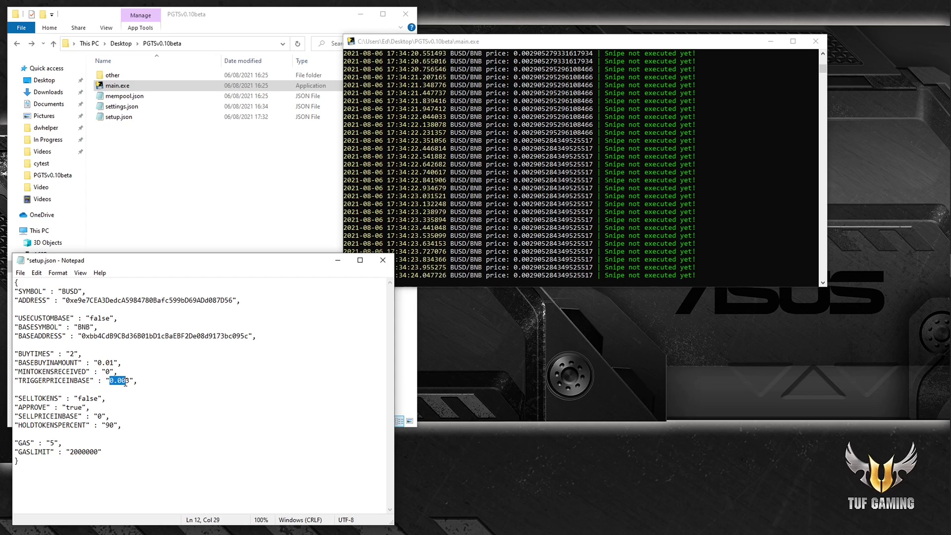
left_click(188, 392)
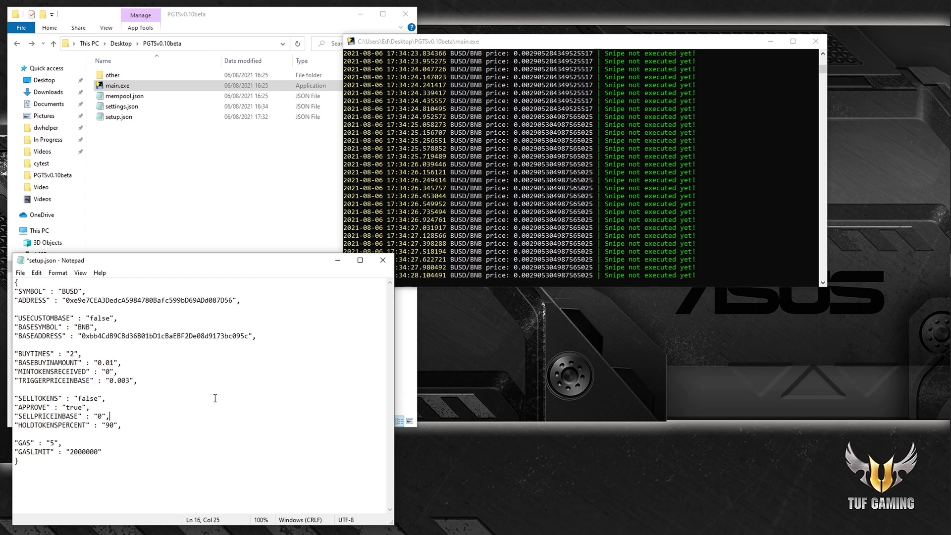
key("Down")
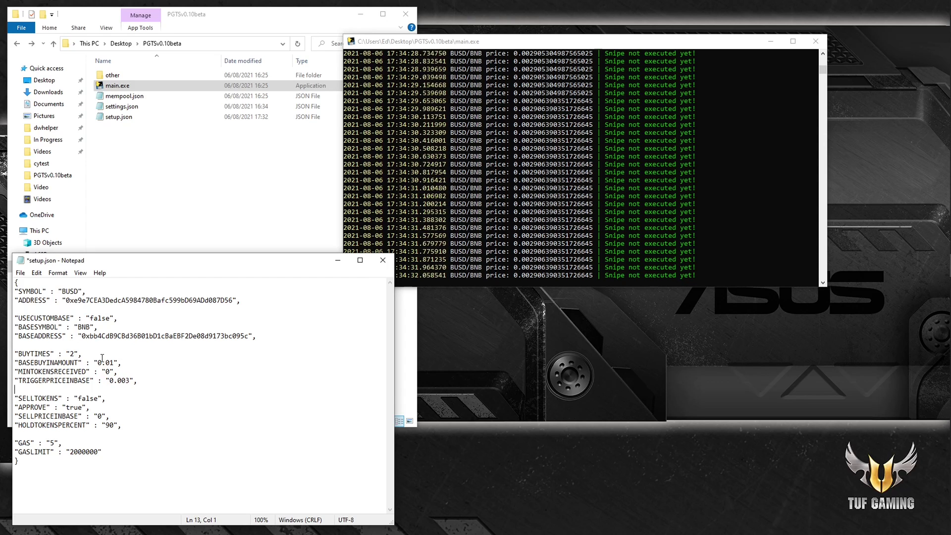
Step: Check the MINTOKENSRECEIVED (0) and TRIGGERPRICEINBASE (0.003) lines, then save setup.json
left_click_drag(78, 328, 102, 372)
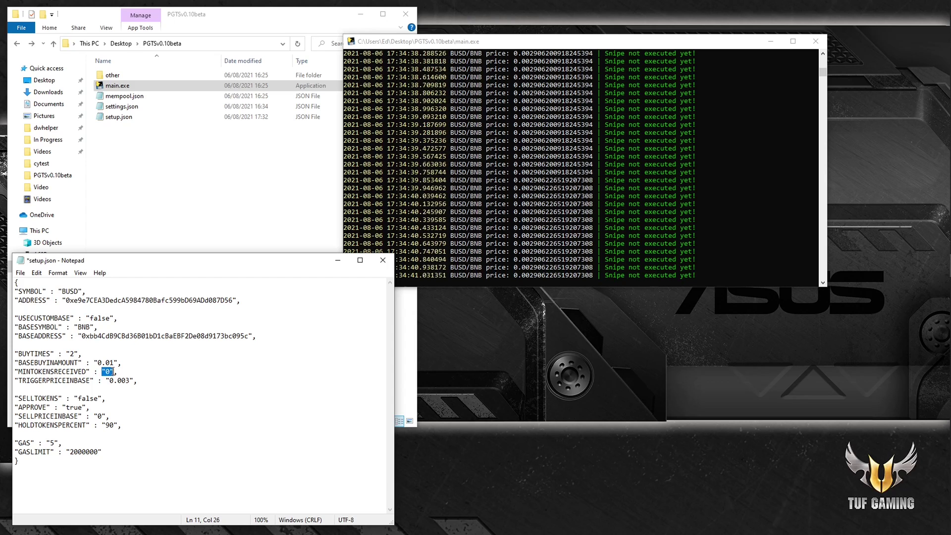
left_click_drag(105, 372, 106, 371)
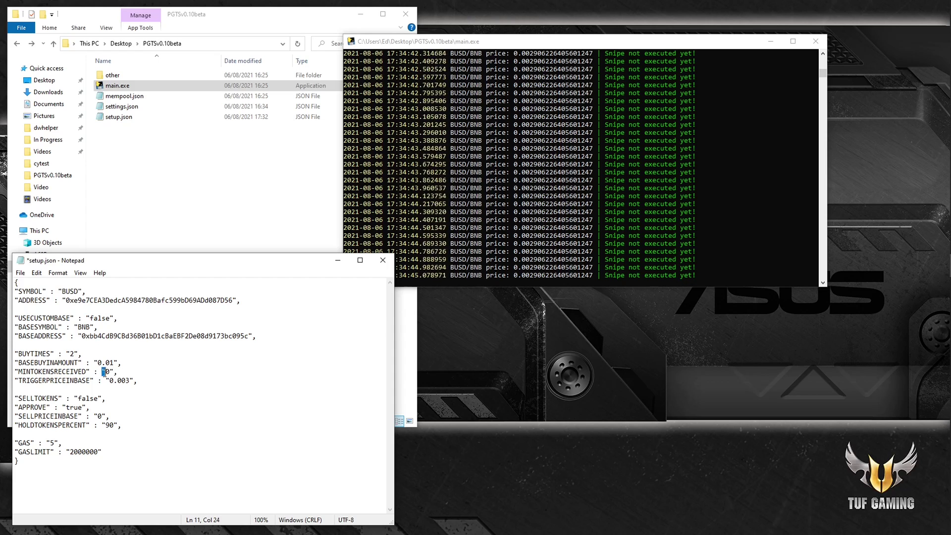
left_click(141, 381)
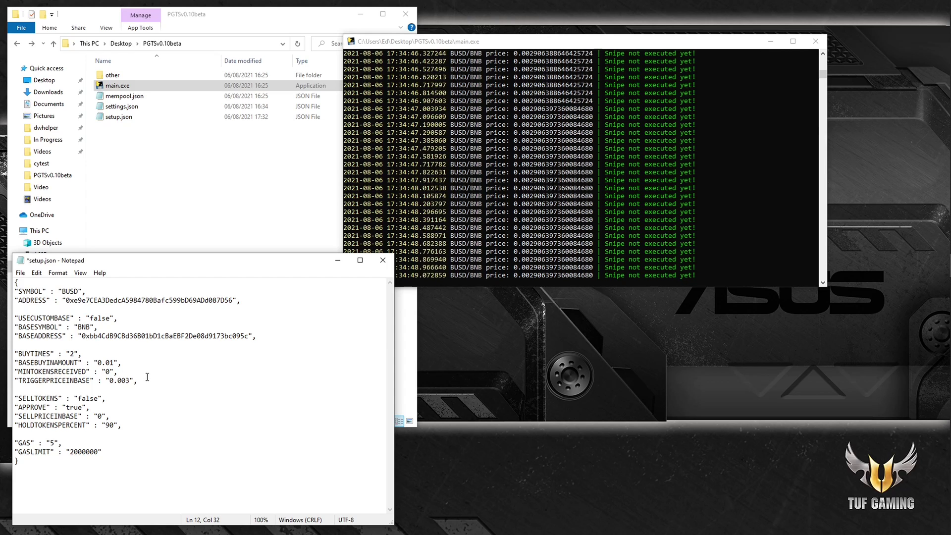
key("Up")
key("Home")
key("shift+End")
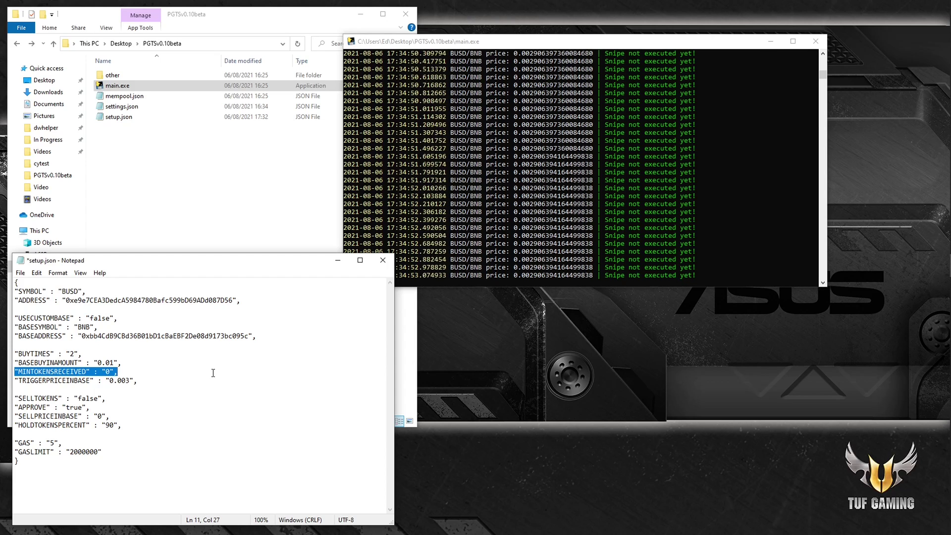
key("Down")
key("Home")
key("shift+End")
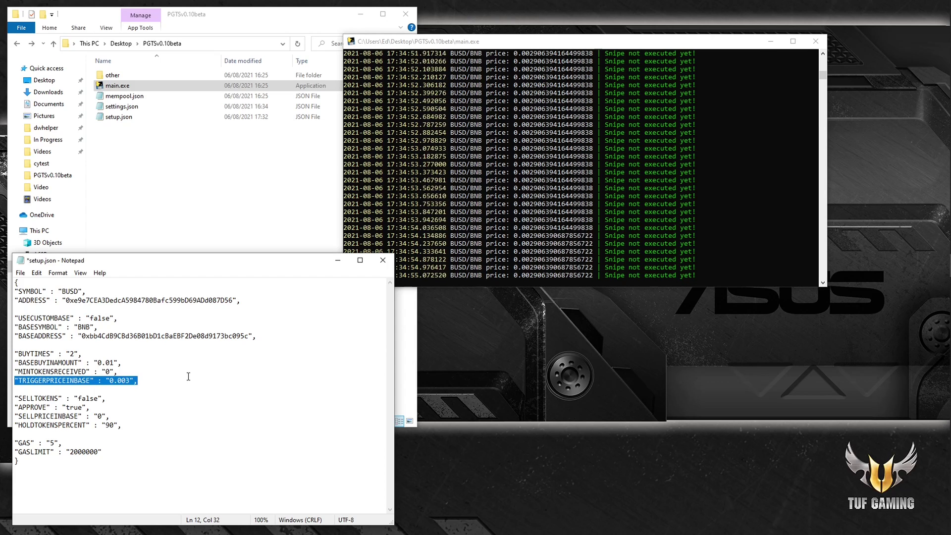
left_click(188, 376)
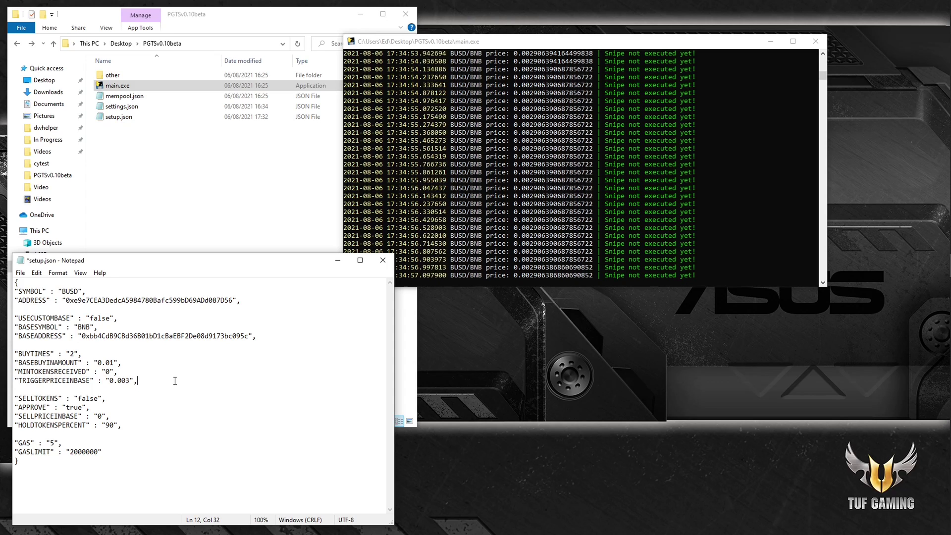
key("ctrl+s")
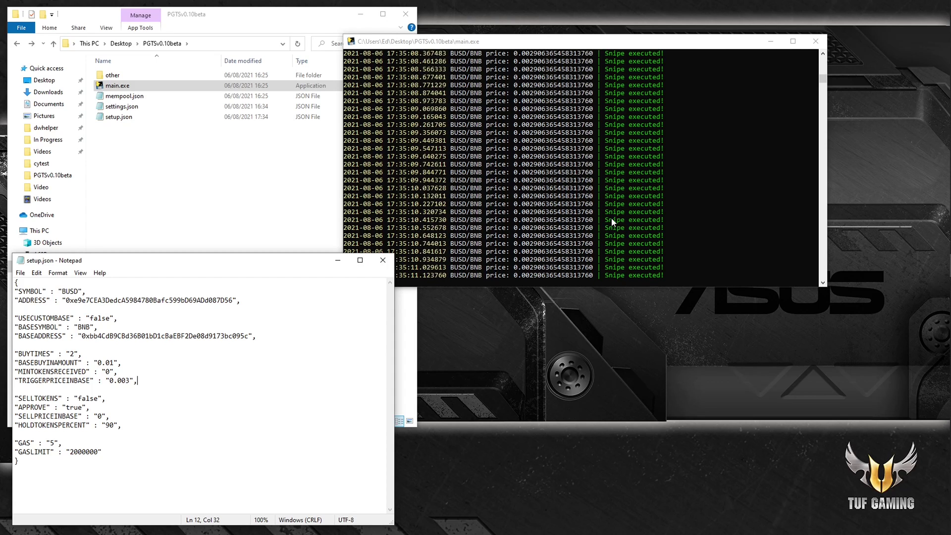
Step: Confirm 'Snipe executed!' in the bot console, then bring up the BscScan BUSD token page
left_click(638, 219)
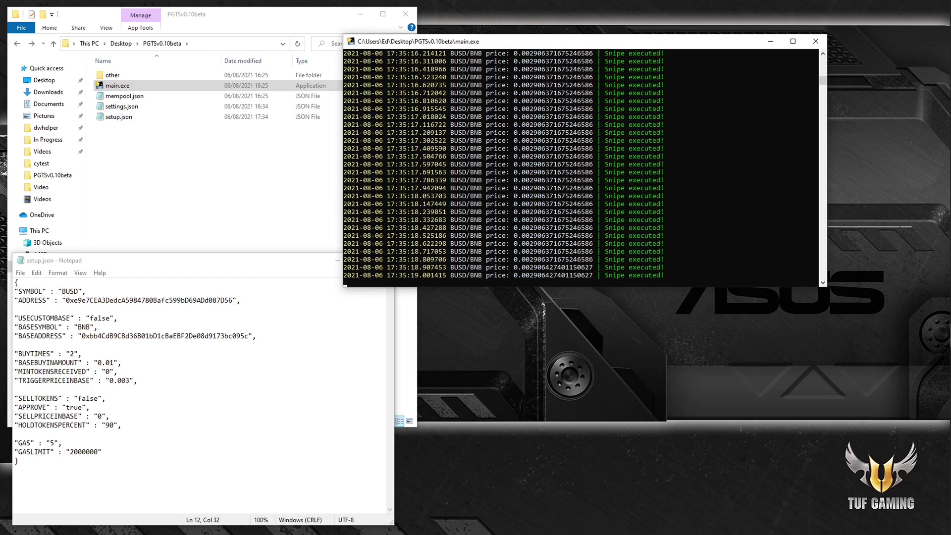
key("alt+Tab")
left_click_drag(701, 35, 746, 38)
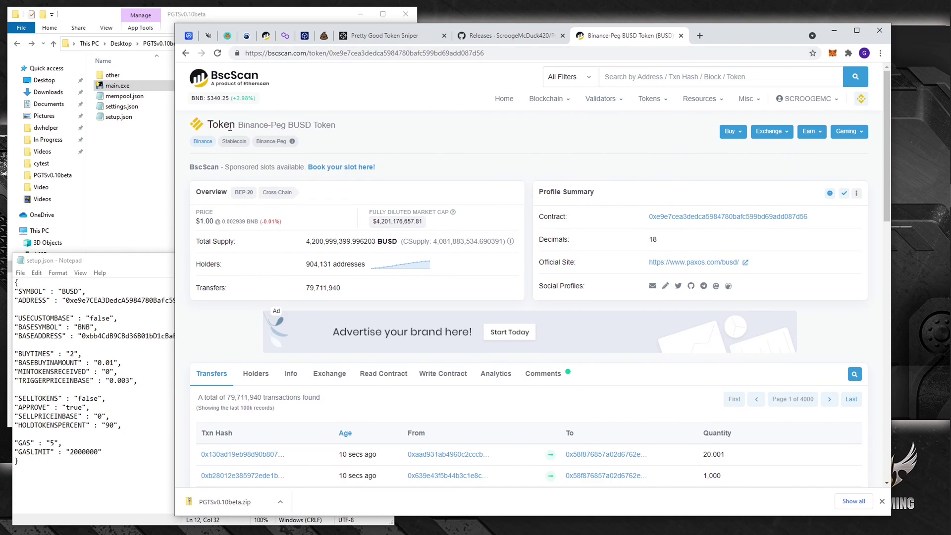
Step: Search BscScan for the wallet address and open the second 0.01 BNB transaction's details
left_click(675, 76)
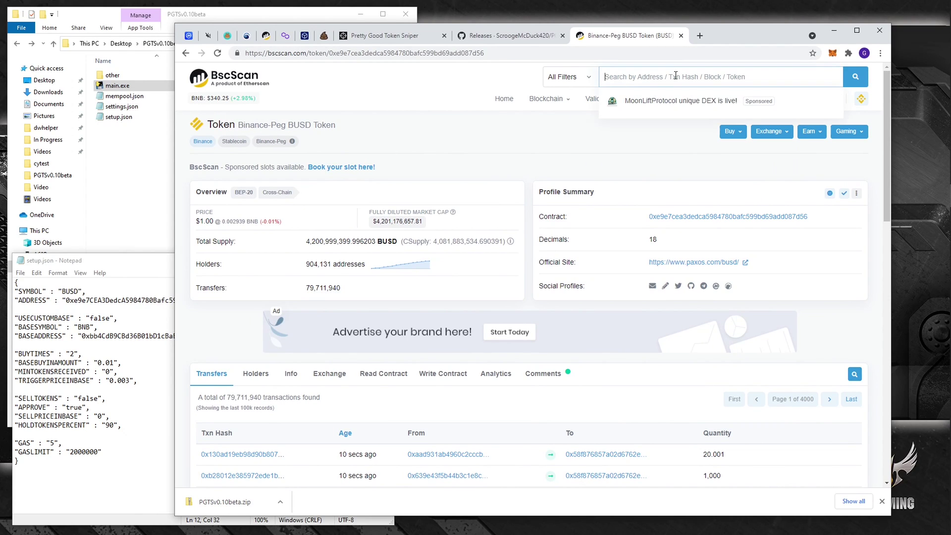
type("0x1E0F99d1e339B8C71583b8cdb48b275b951AFba8")
left_click(855, 79)
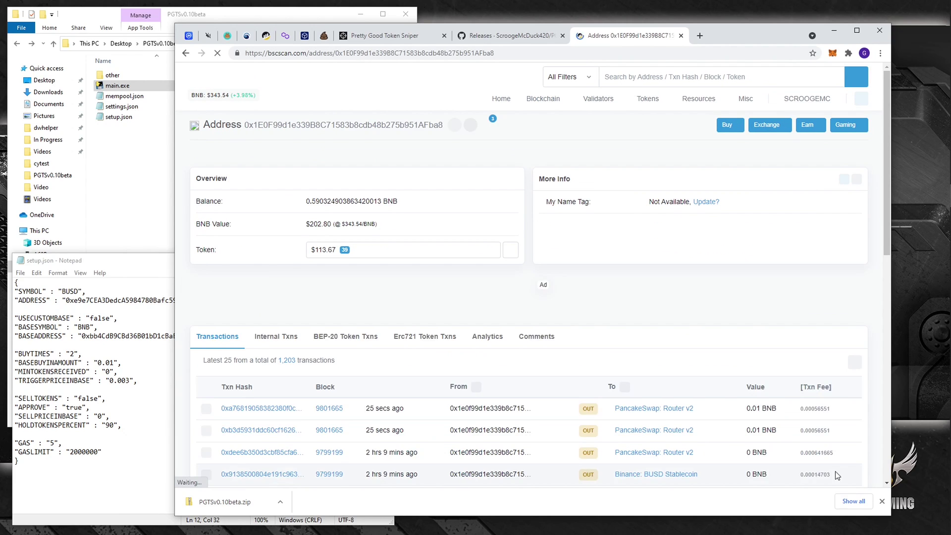
left_click(881, 501)
scroll(456, 287, "down", 2)
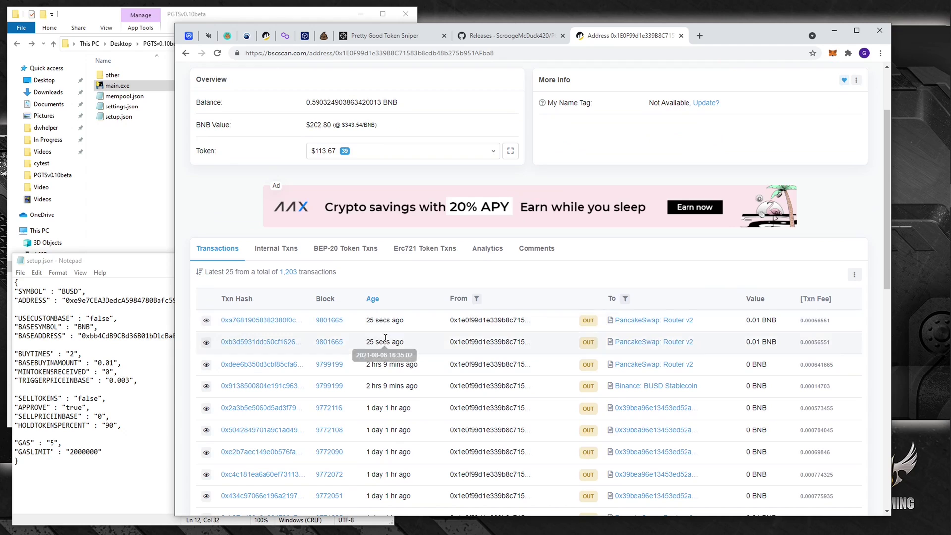
left_click(245, 347)
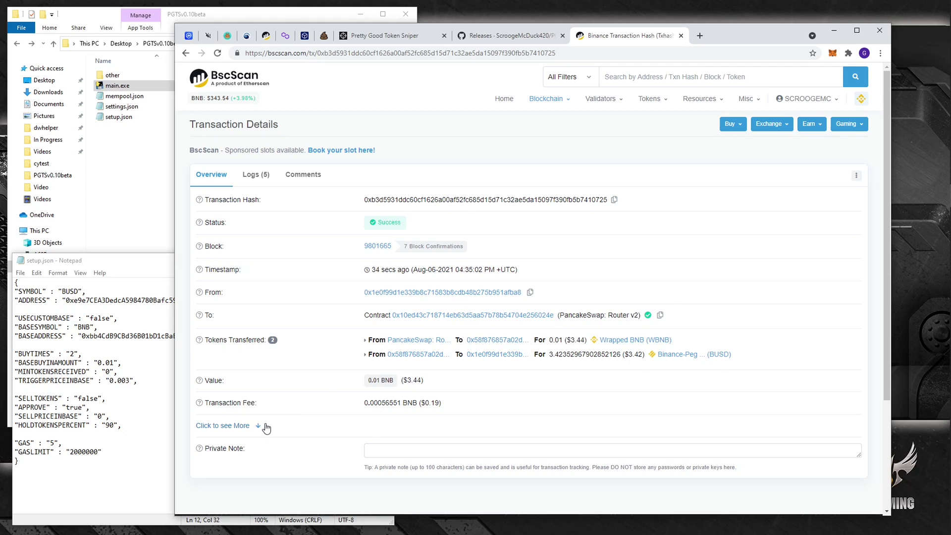
Step: Re-search the wallet, view the first 0.01 BNB transaction in a new tab, then minimise Chrome
left_click(186, 53)
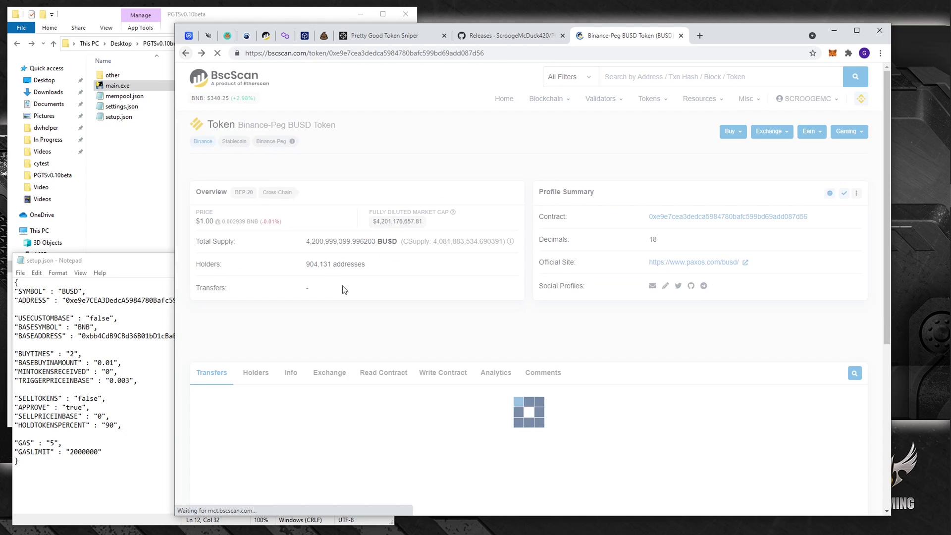
scroll(372, 260, "down", 2)
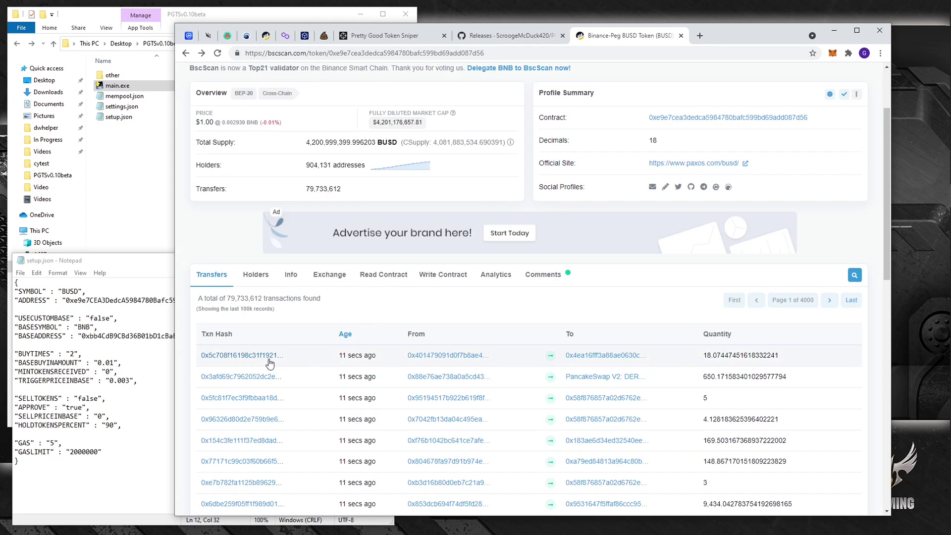
scroll(269, 361, "up", 2)
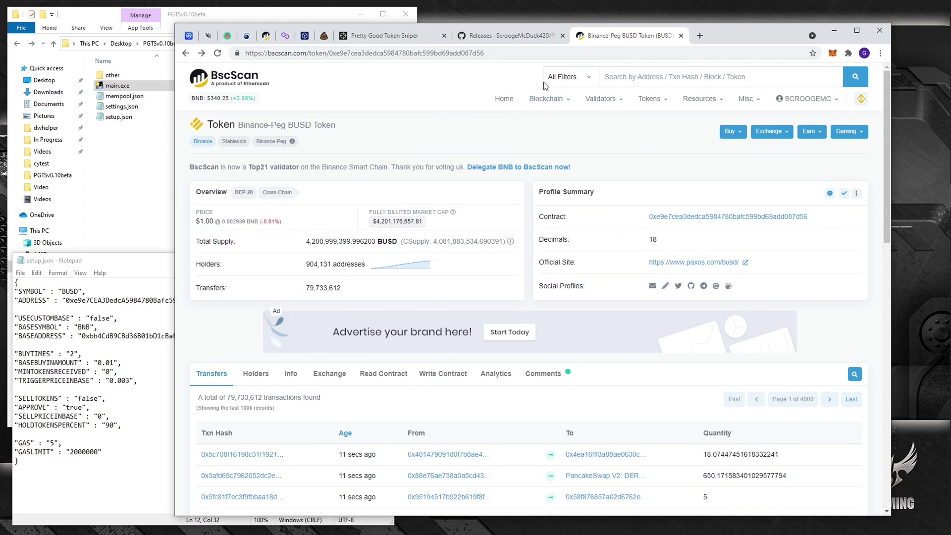
type("0x1E0F99d1e339B8C71583b8cdb48b275b951AFba8")
key("Return")
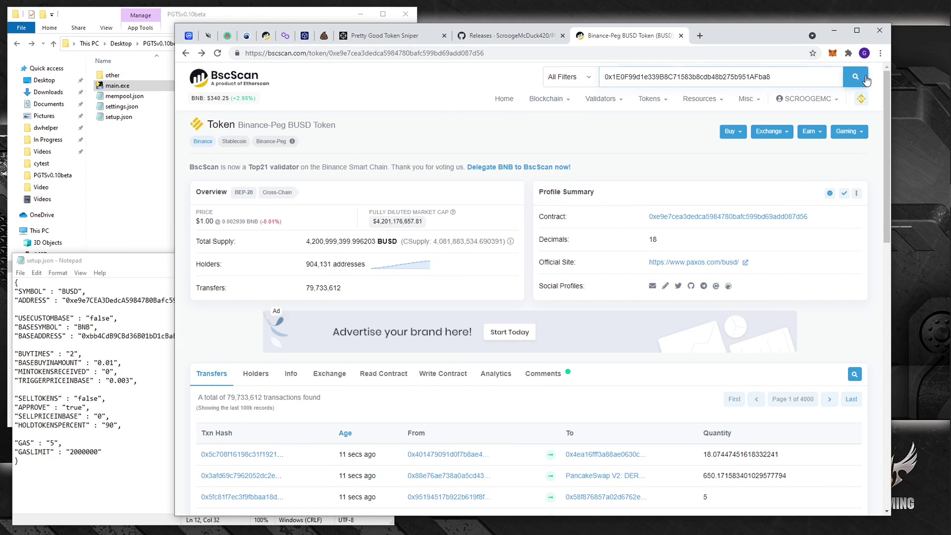
mouse_move(770, 116)
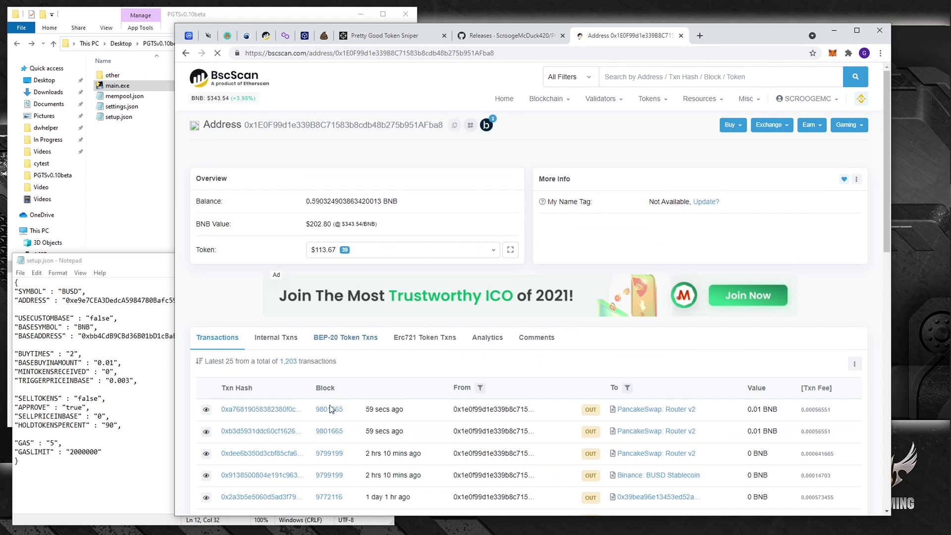
right_click(276, 415)
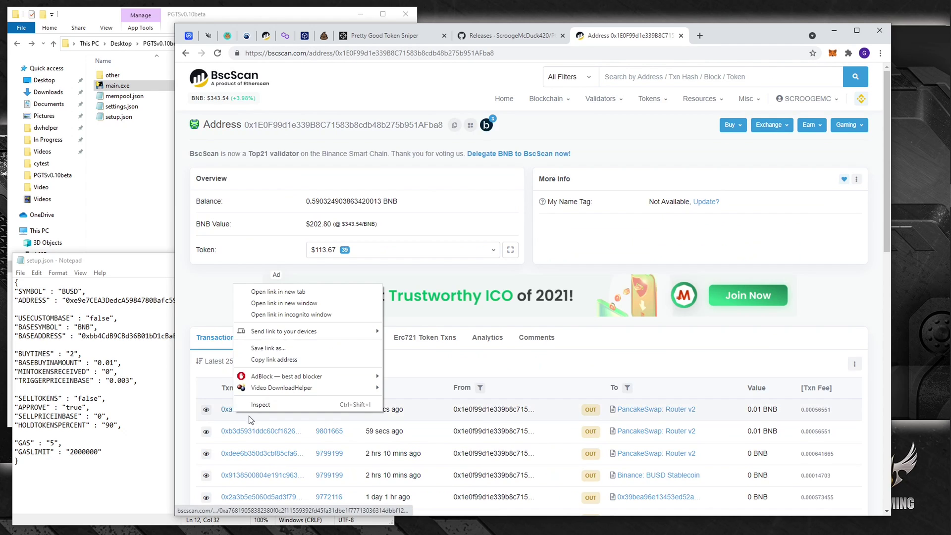
left_click(276, 291)
left_click(663, 37)
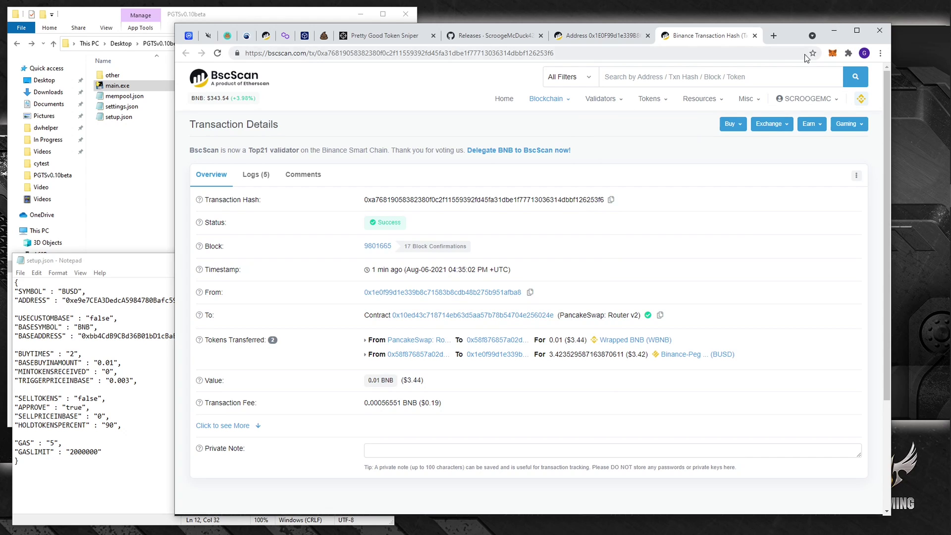
left_click(833, 31)
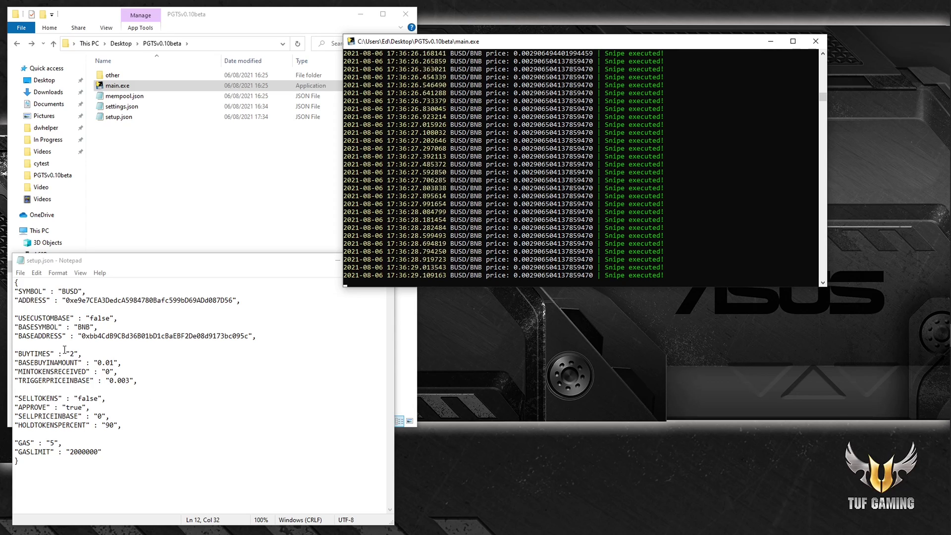
left_click_drag(52, 353, 75, 380)
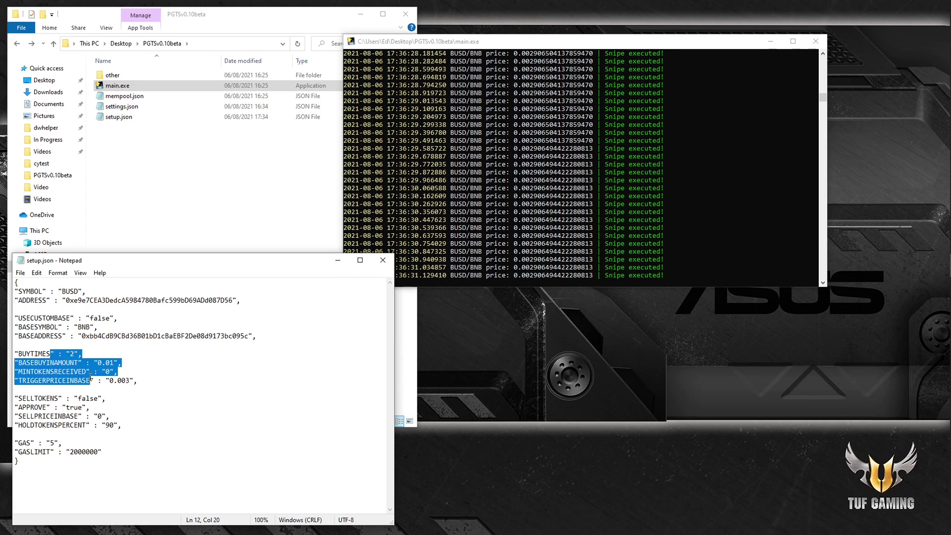
left_click(164, 375)
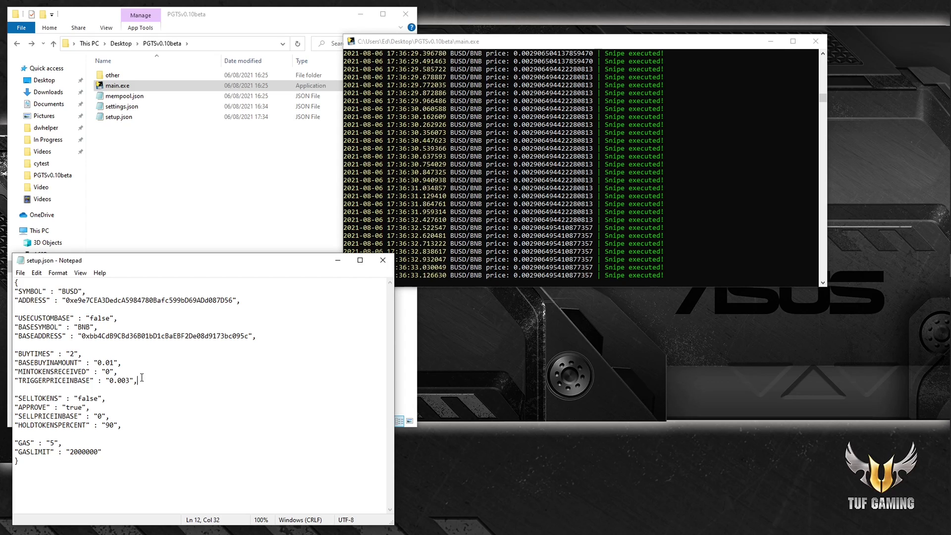
left_click_drag(141, 380, 98, 363)
left_click(157, 369)
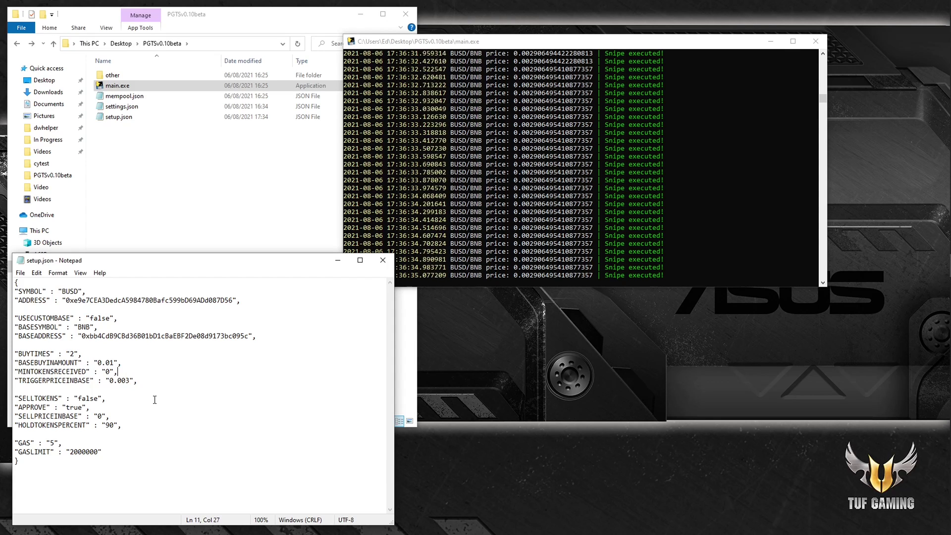
double_click(95, 399)
left_click(98, 398)
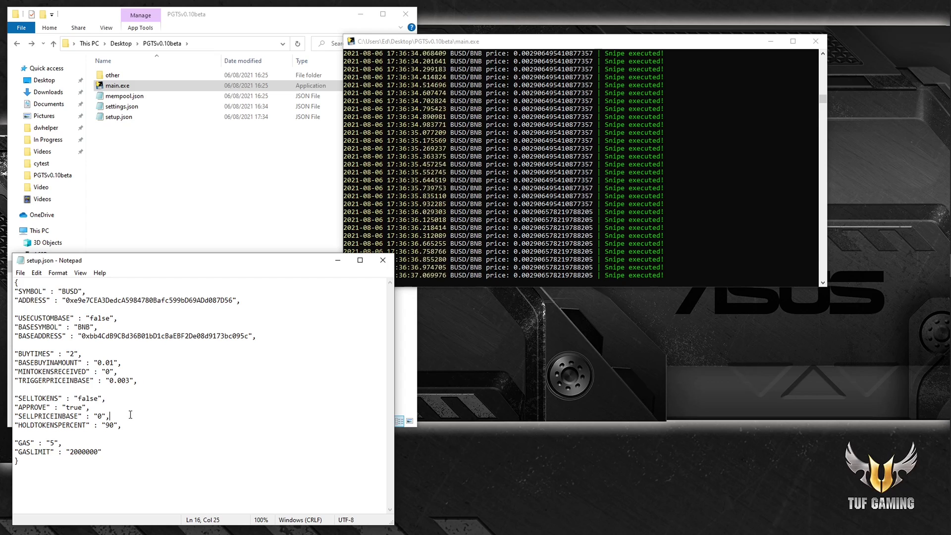
left_click(120, 409)
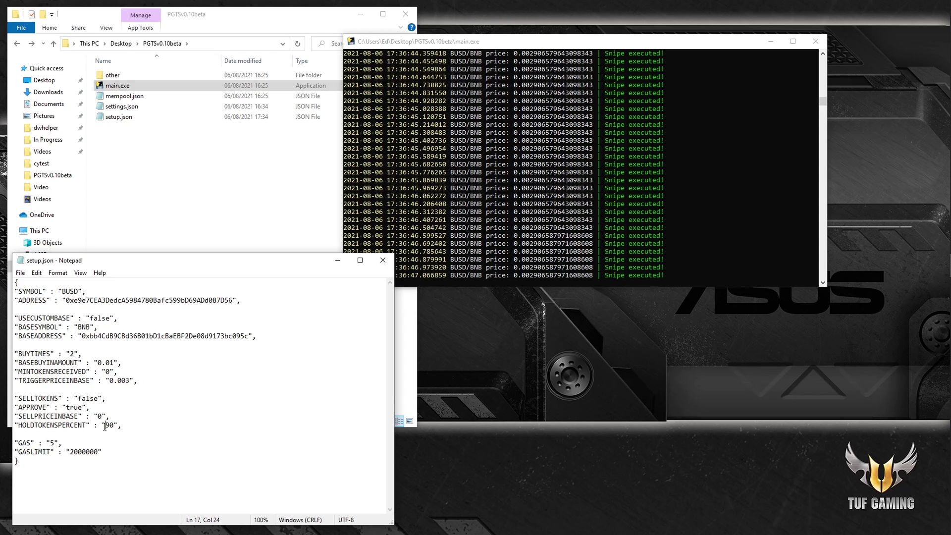
double_click(110, 424)
type("92")
left_click(137, 435)
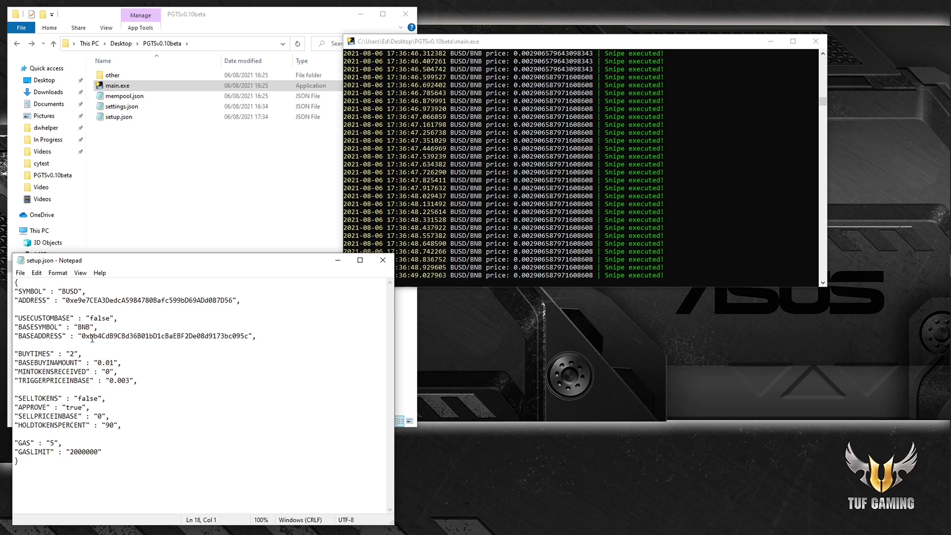
left_click_drag(81, 300, 135, 300)
left_click(187, 434)
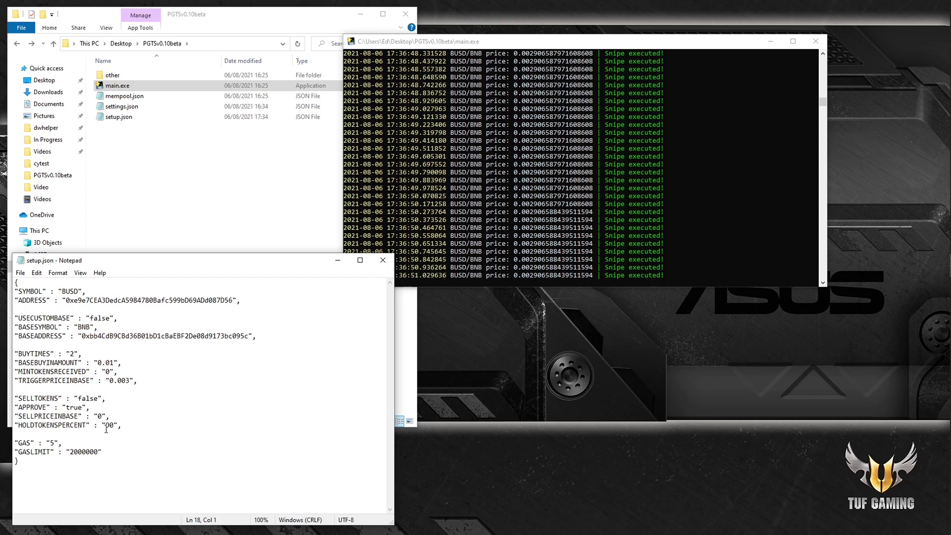
left_click_drag(105, 424, 111, 426)
left_click(149, 436)
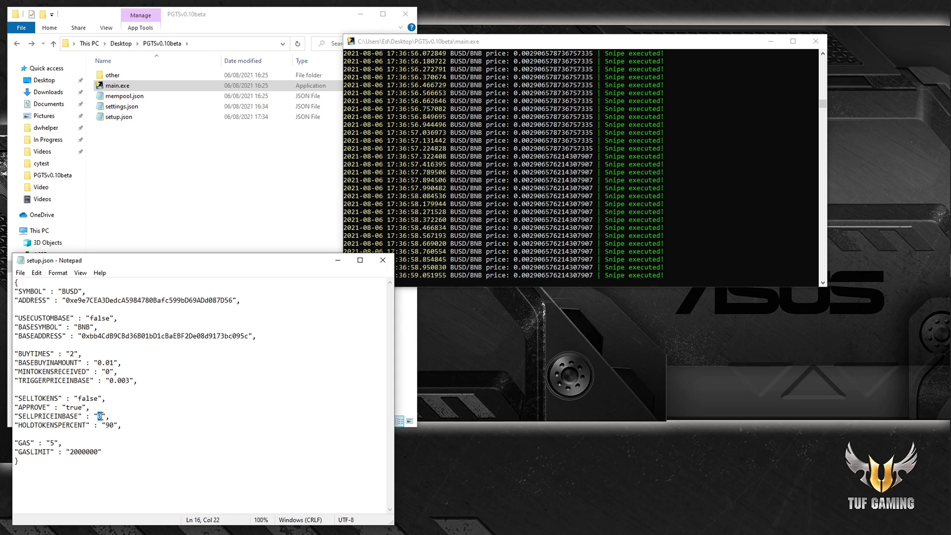
left_click_drag(109, 380, 128, 381)
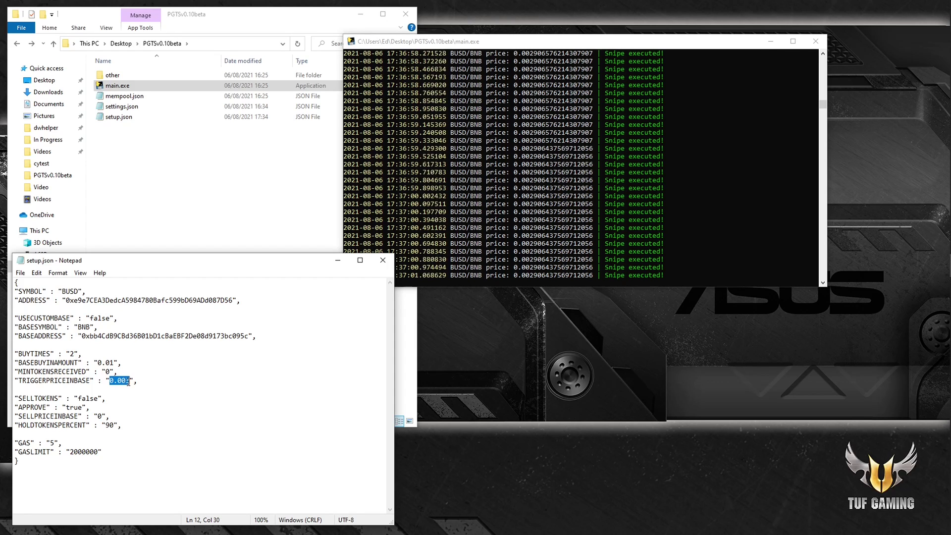
Step: Reset TRIGGERPRICEINBASE from 0.003 back to 0
key("Down")
key("Down")
key("Down")
key("Down")
key("Down")
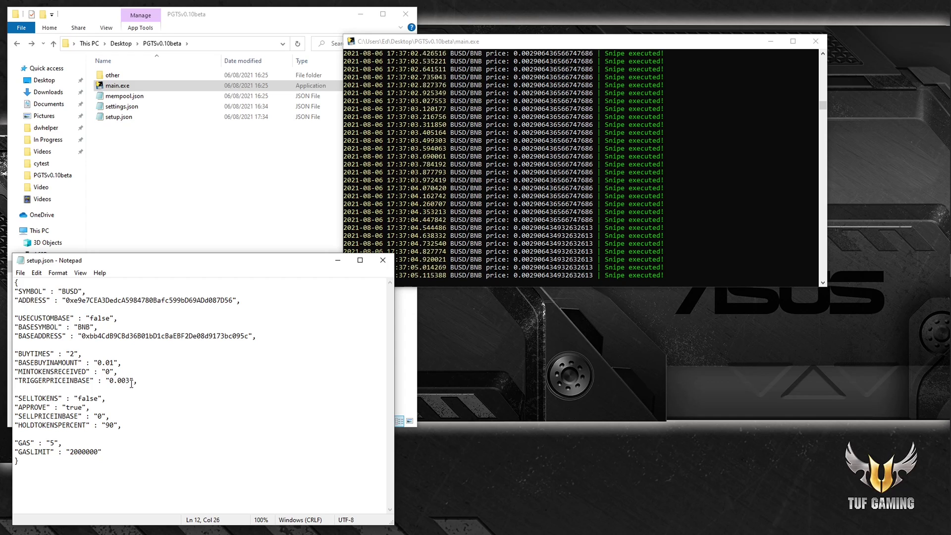
left_click_drag(131, 380, 114, 380)
key("BackSpace")
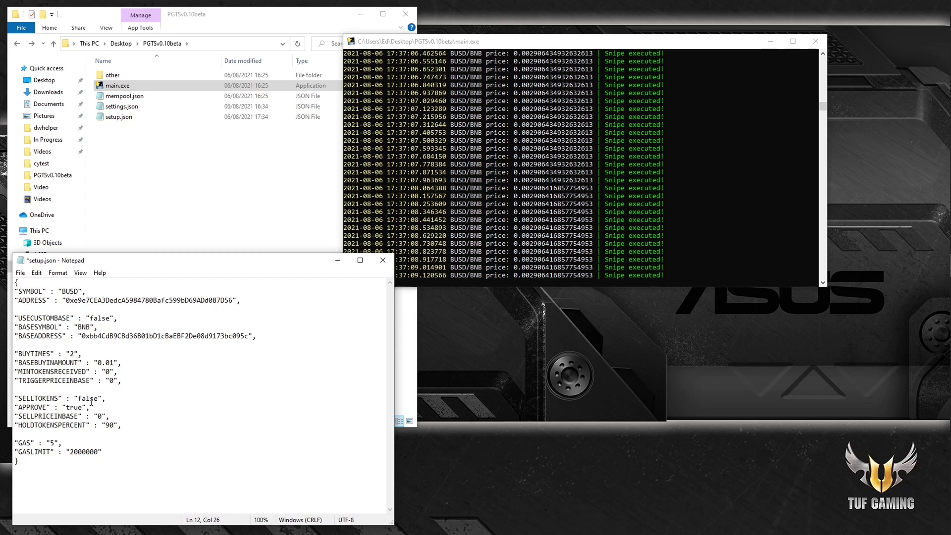
Step: Change SELLTOKENS from false to true and save setup.json
left_click(131, 413)
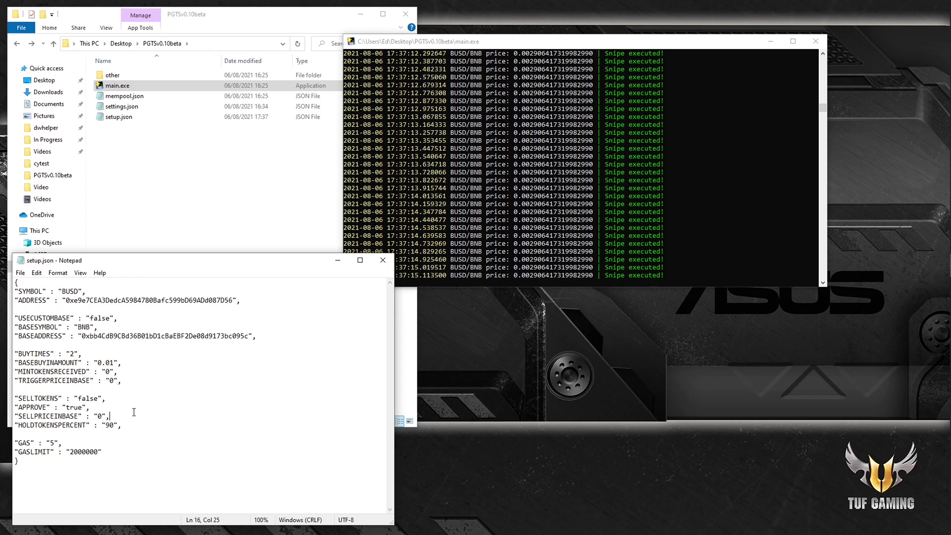
double_click(89, 399)
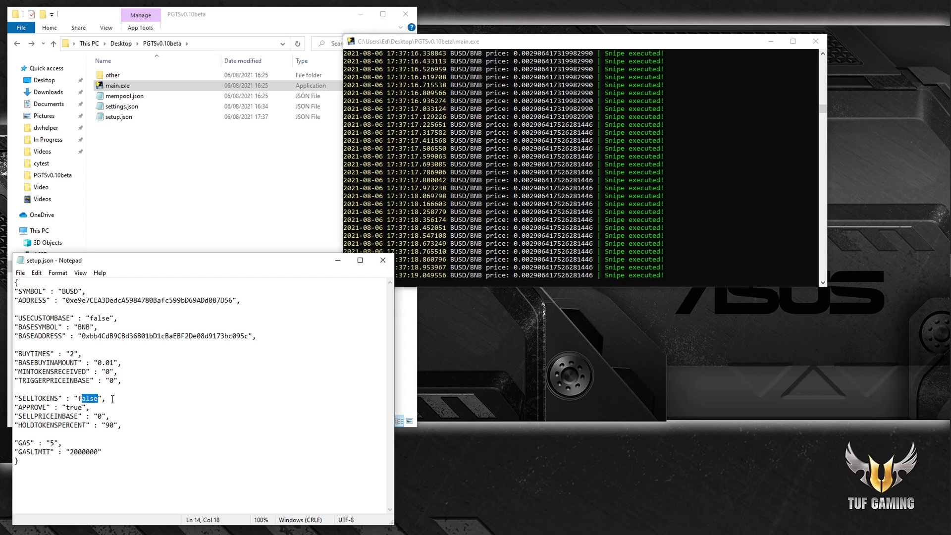
key("BackSpace")
type("tru")
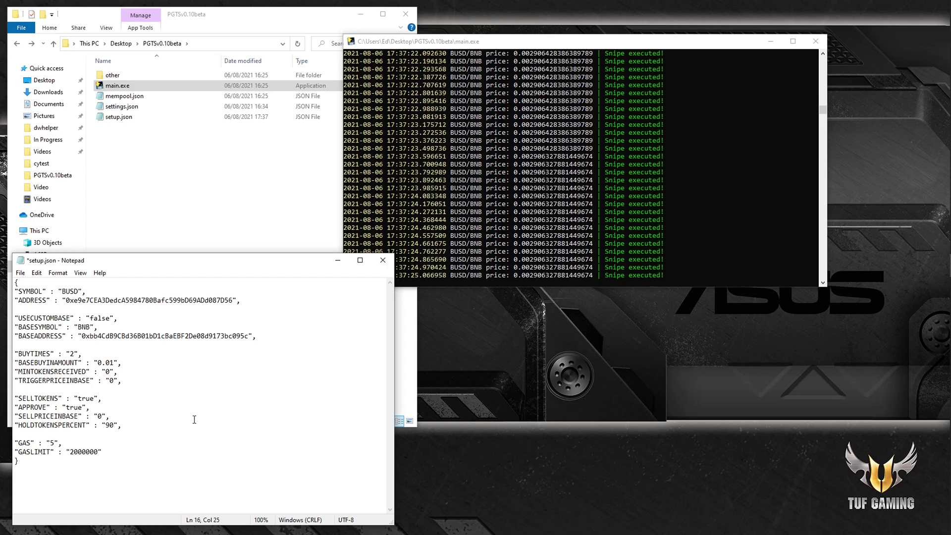
key("ctrl+s")
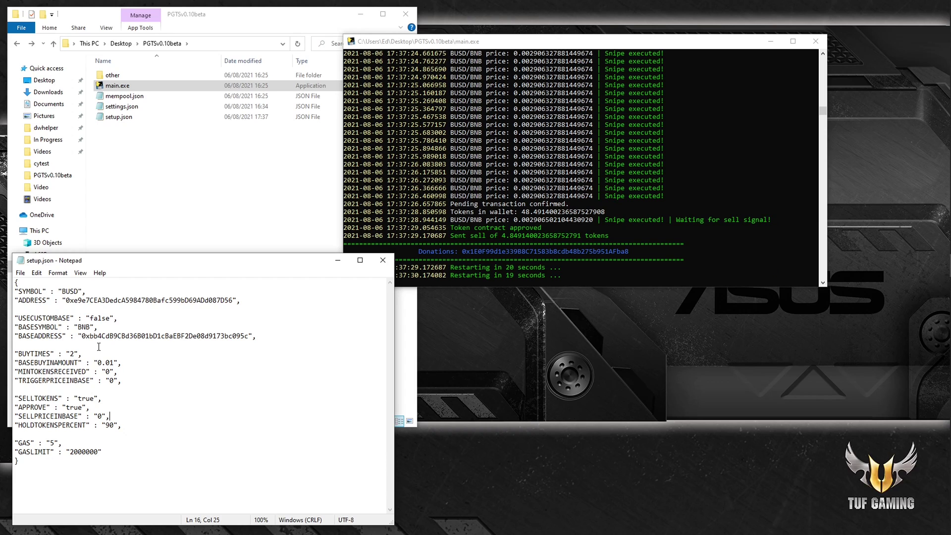
Step: Set SELLTOKENS back to false and save setup.json
left_click_drag(94, 401, 78, 398)
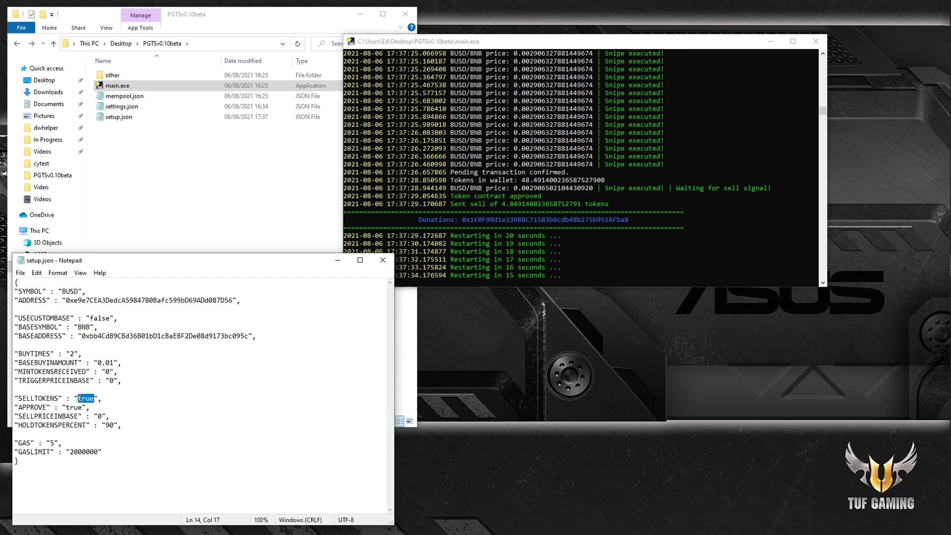
type("false")
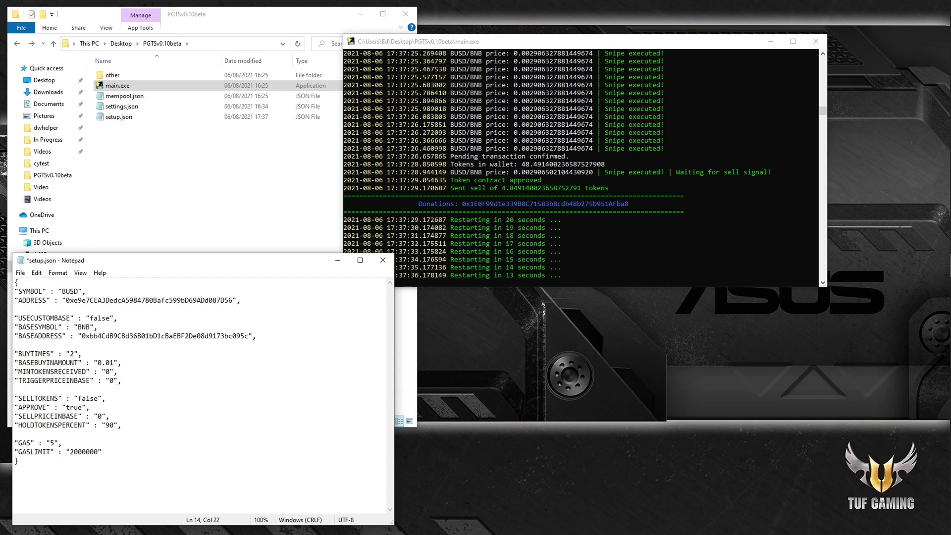
key("ctrl+s")
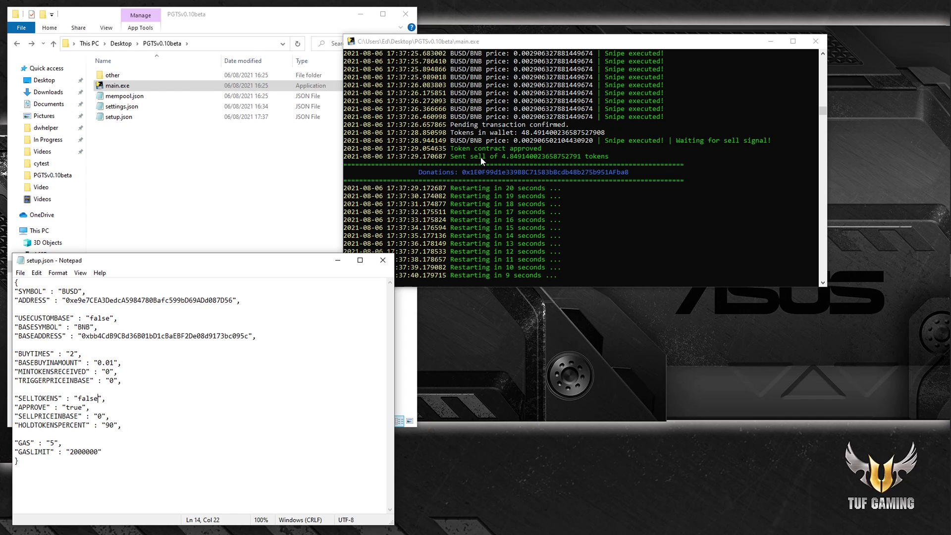
Step: Watch the bot finish its sell and restart, reviewing the ADDRESS and buy settings meanwhile
left_click(506, 150)
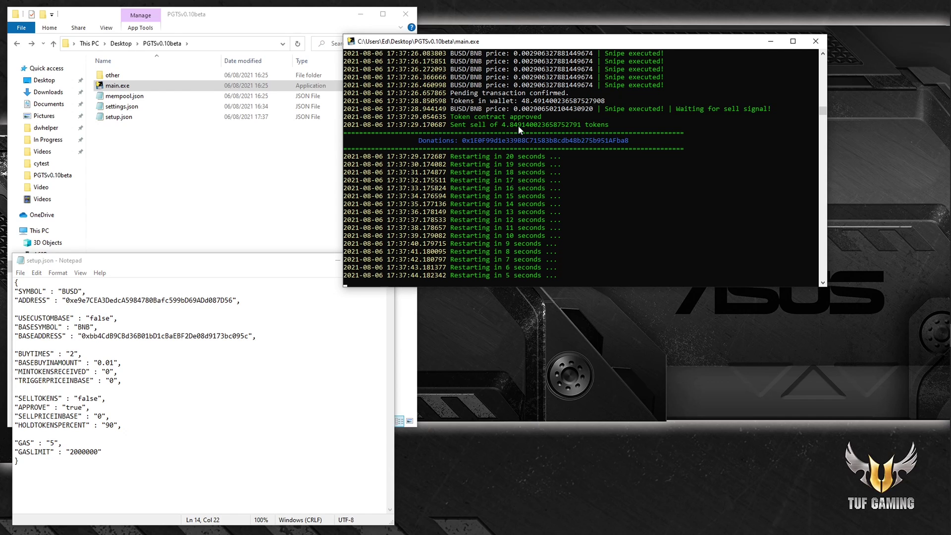
left_click_drag(85, 300, 126, 301)
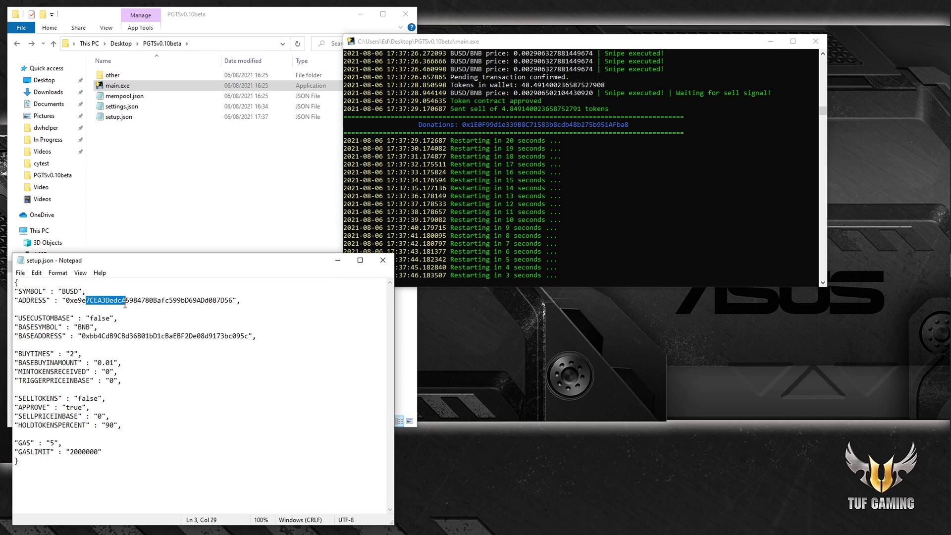
left_click(244, 410)
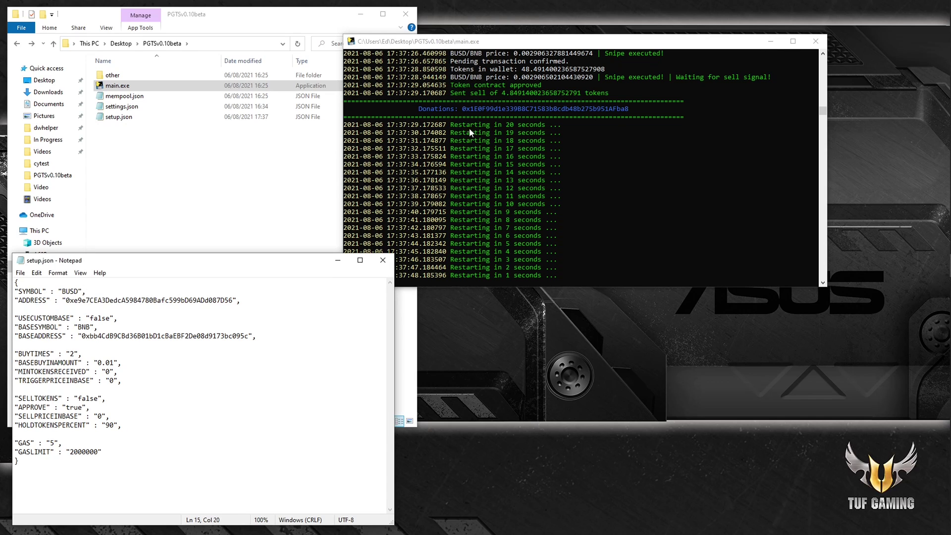
left_click(139, 418)
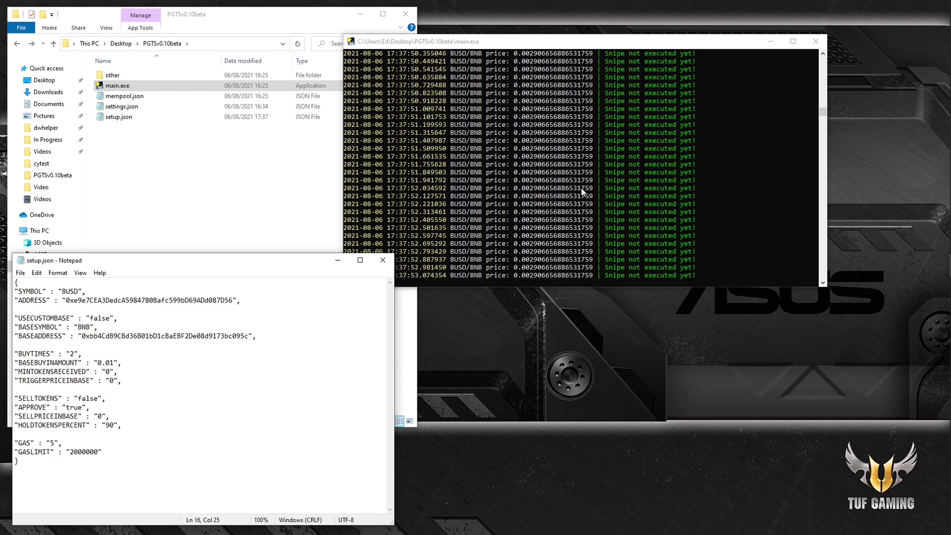
left_click(120, 381)
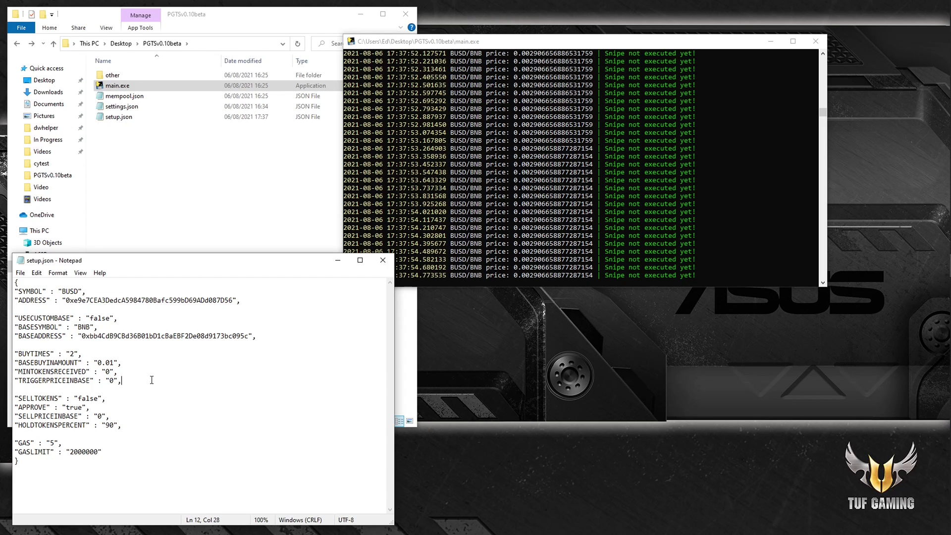
left_click_drag(83, 353, 122, 383)
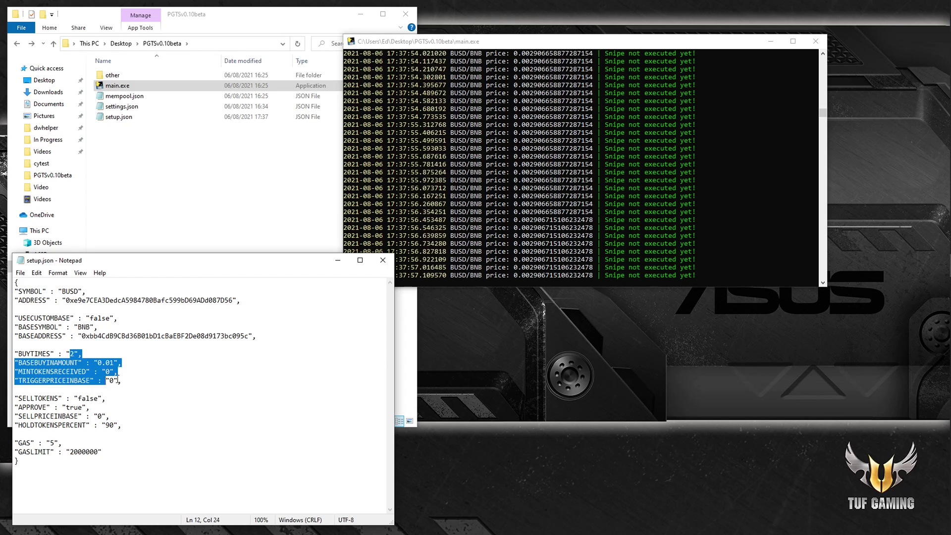
left_click(102, 363)
left_click_drag(78, 300, 122, 300)
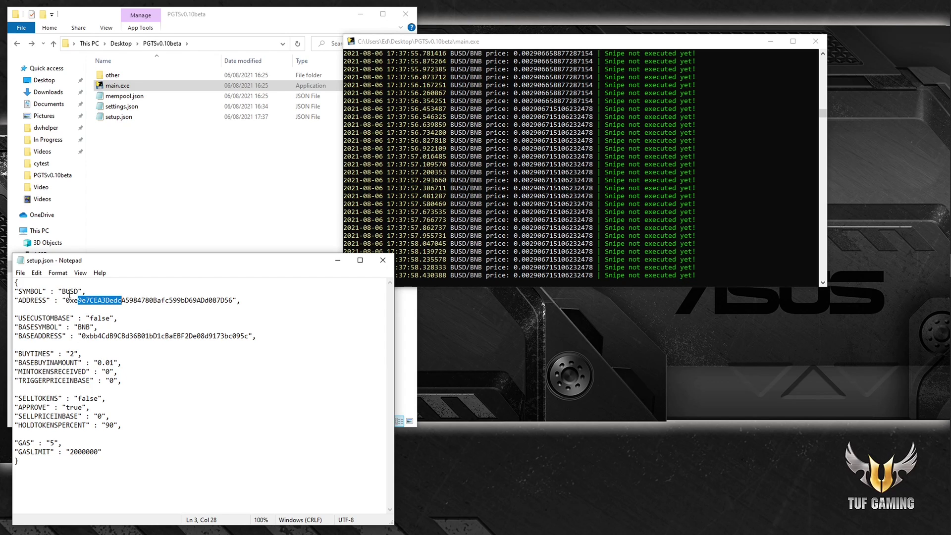
left_click(121, 371)
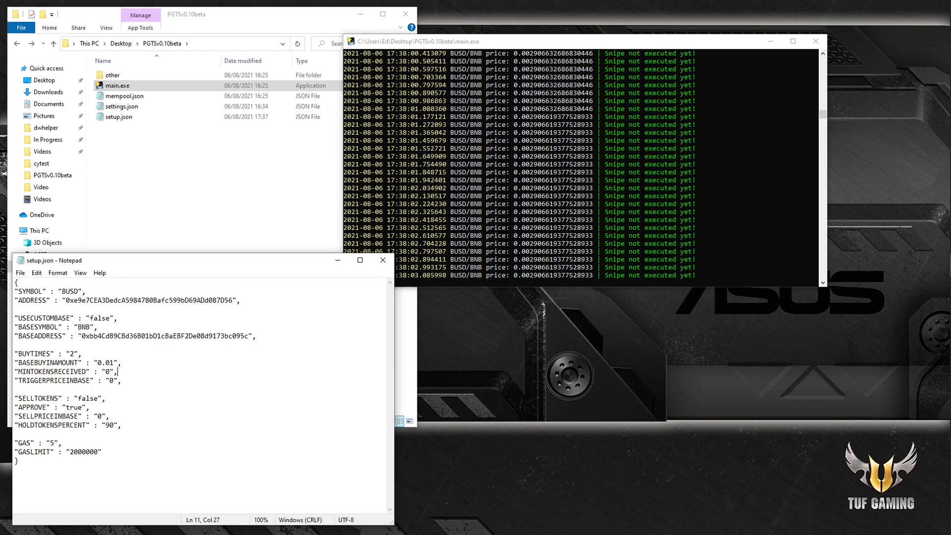
key("alt+Tab")
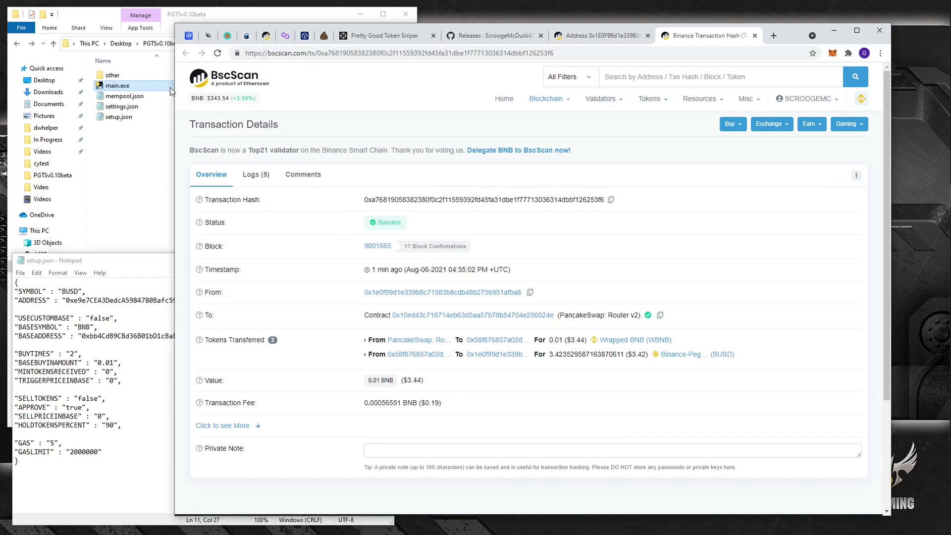
Step: Open the sending wallet's page and review its approval transaction in a new tab
left_click(476, 293)
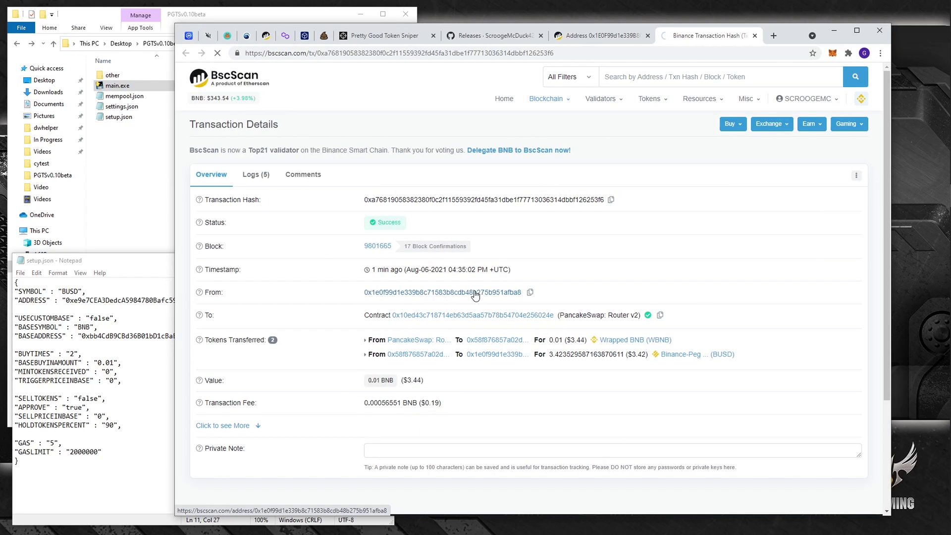
scroll(457, 303, "down", 5)
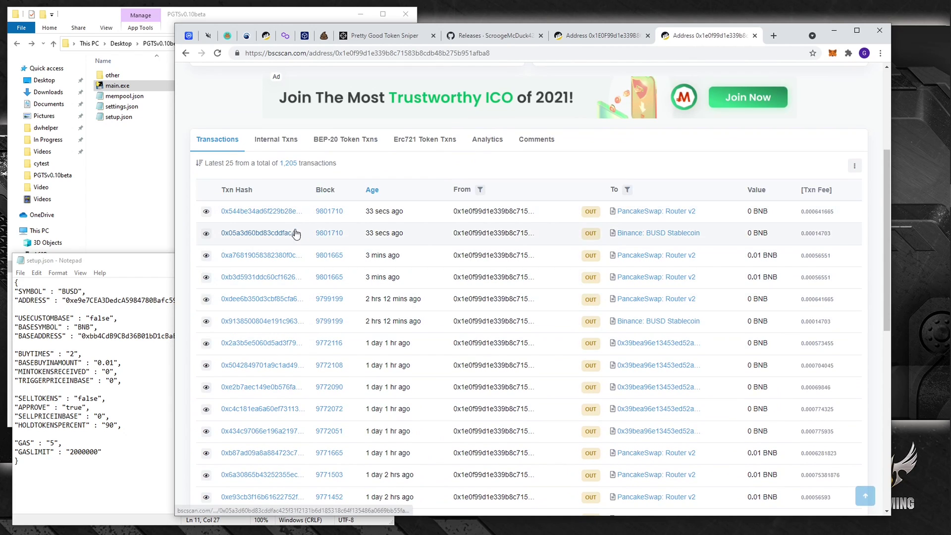
right_click(247, 233)
left_click(264, 243)
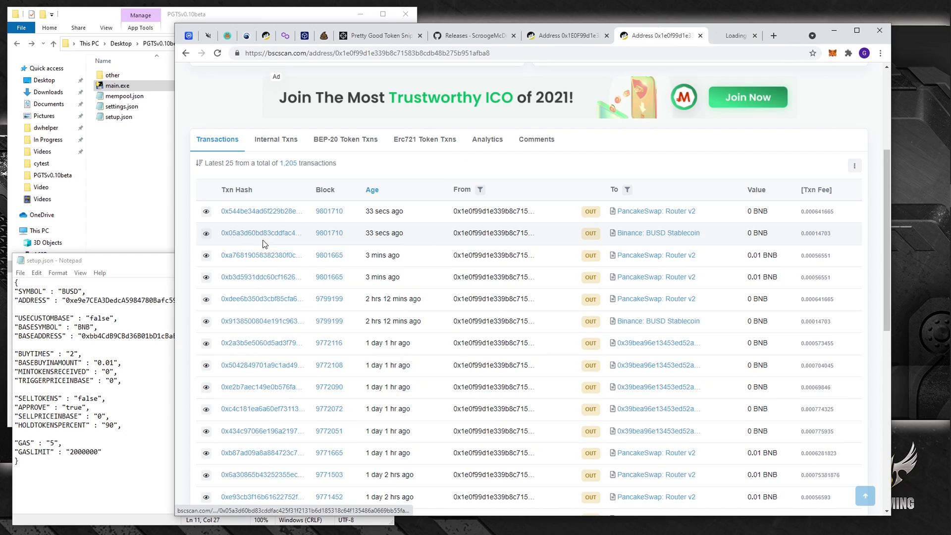
left_click(722, 35)
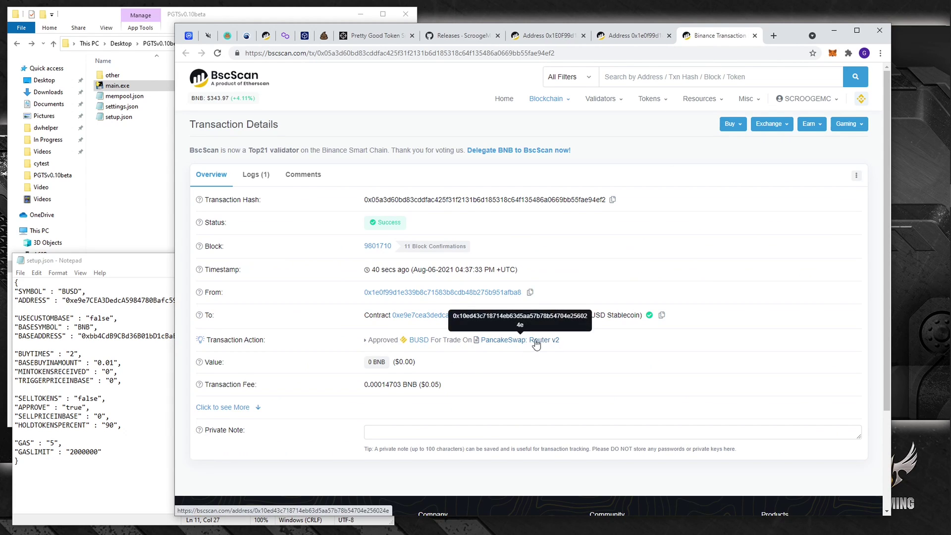
left_click(119, 303)
left_click(167, 344)
left_click(580, 227)
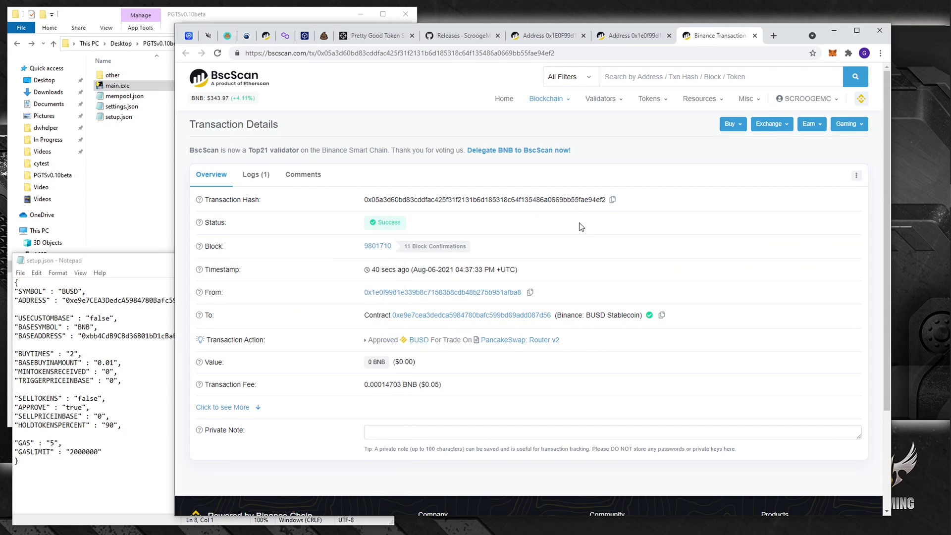
left_click(755, 36)
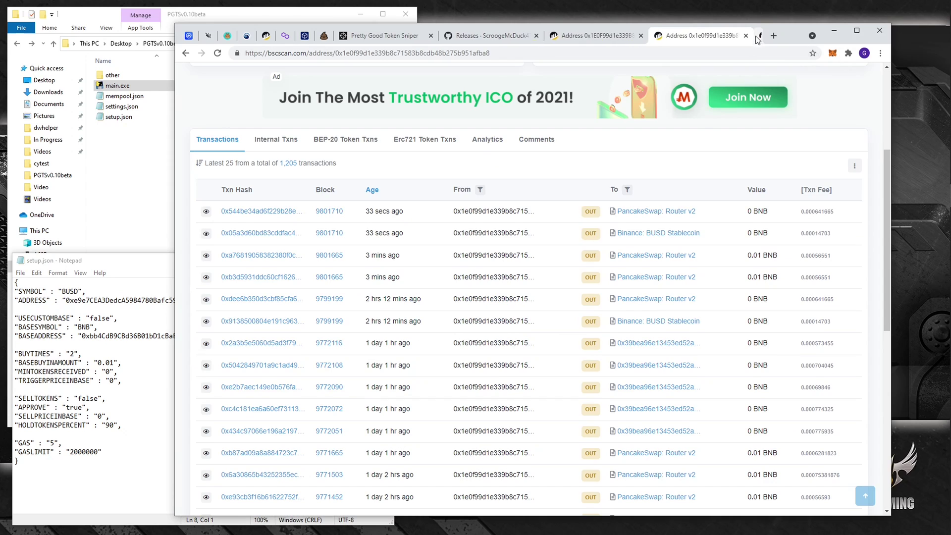
Step: Open the sell transaction swapping 4.849 BUSD for 0.01409 WBNB in a new tab
right_click(264, 215)
left_click(297, 218)
left_click(711, 40)
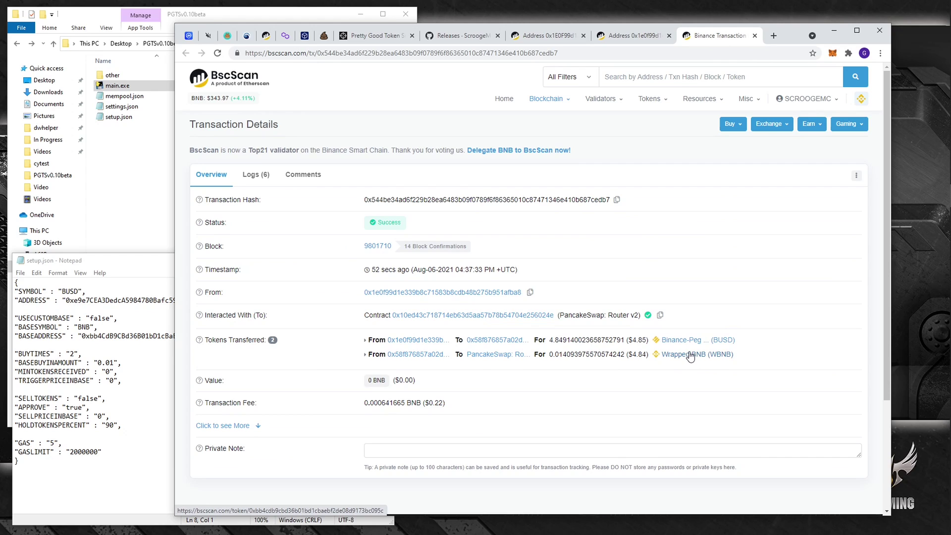
Step: Minimise Chrome and take the main.exe console out of Select mode so the bot exits
left_click(830, 31)
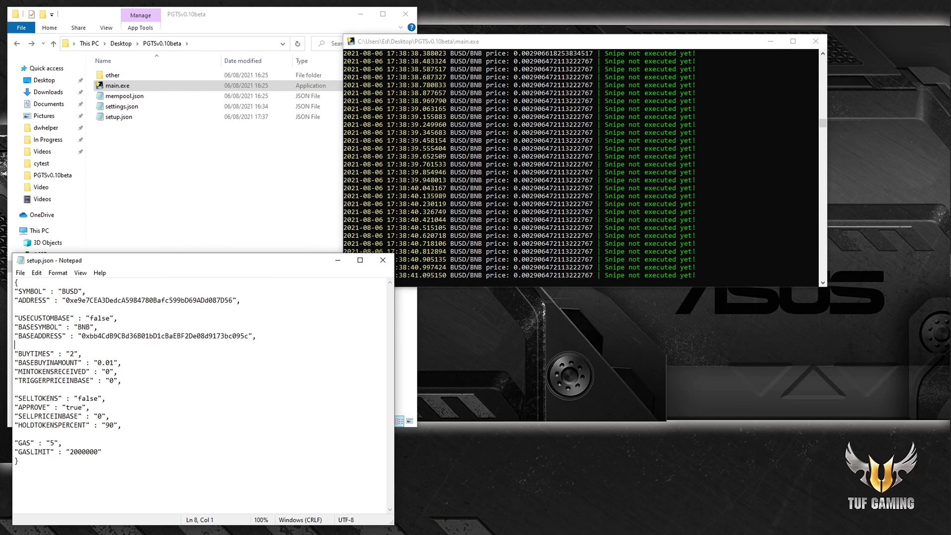
left_click(718, 166)
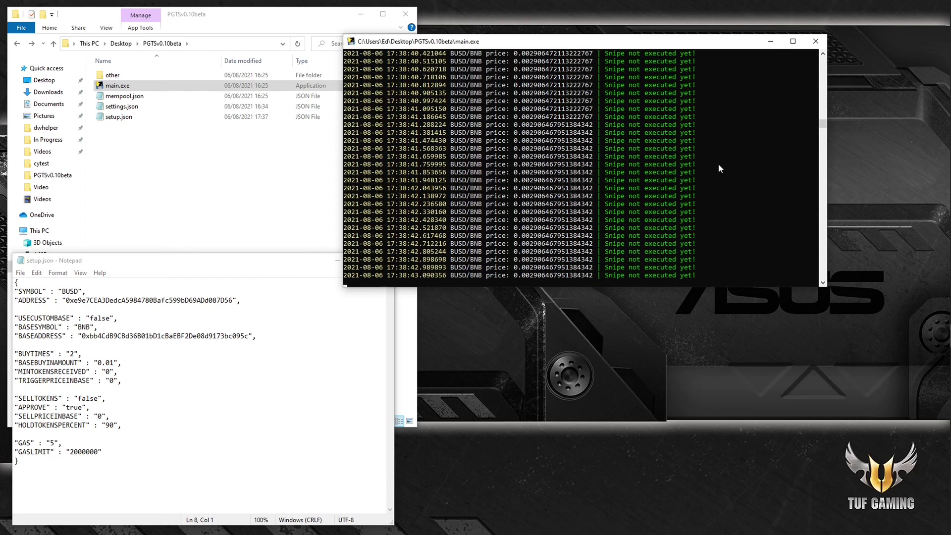
left_click(701, 164)
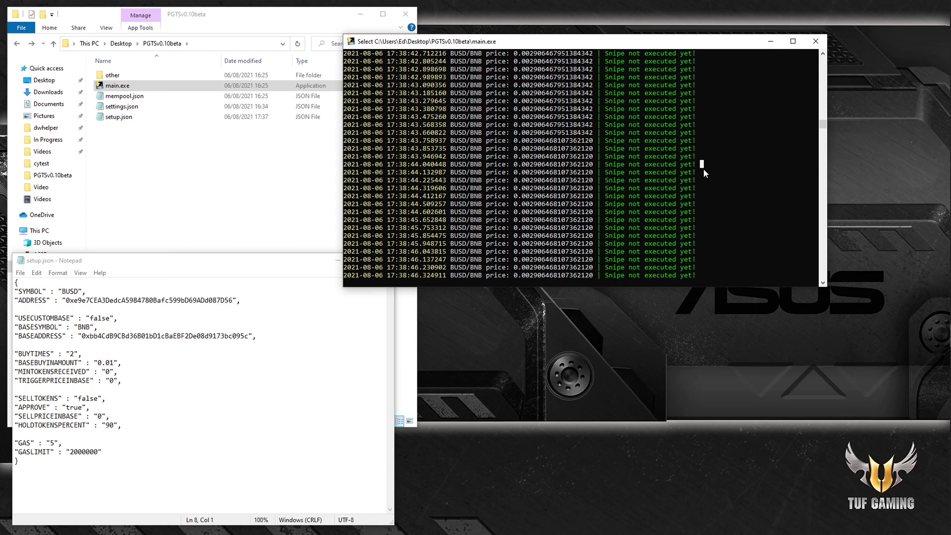
right_click(712, 179)
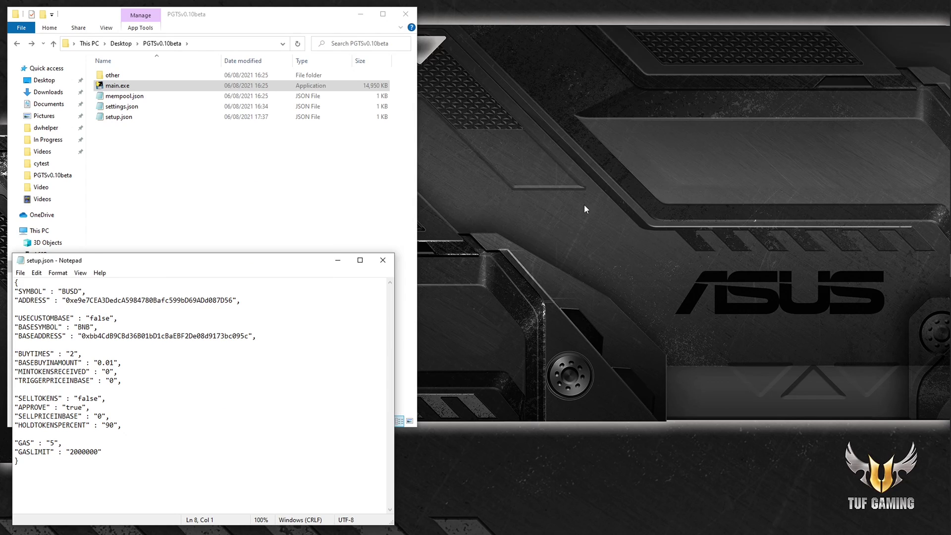
left_click(241, 408)
left_click(327, 207)
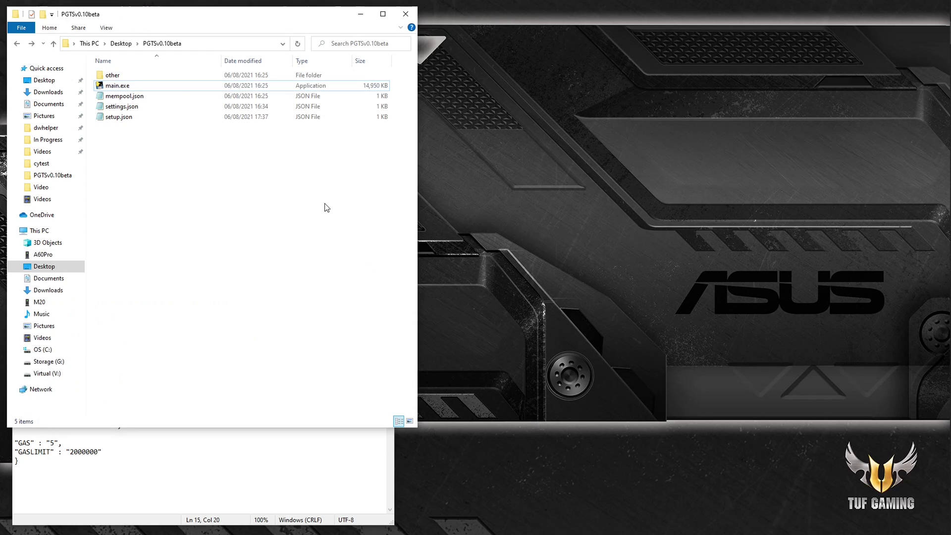
left_click(301, 472)
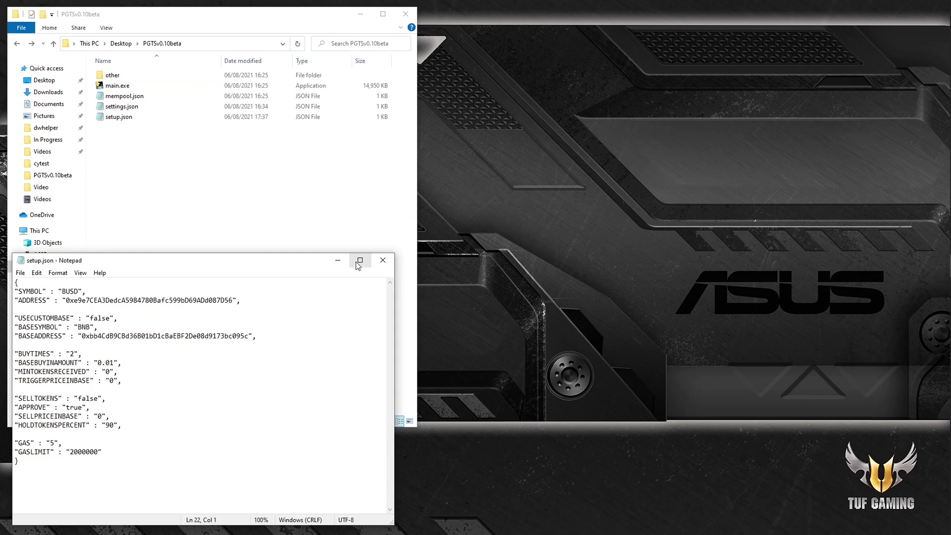